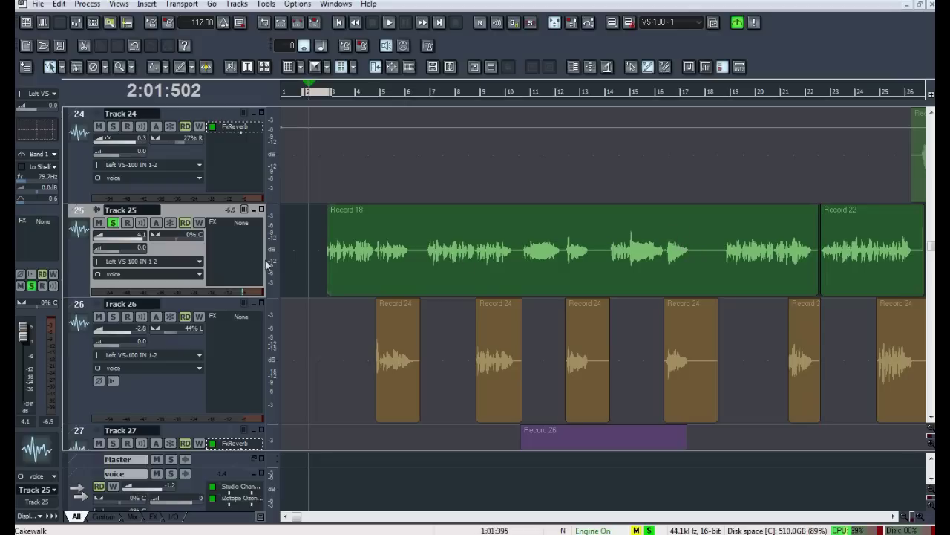
Step: Play the arrangement's opening from the chosen start point, then select all of Track 25's vocal clips
click(321, 157)
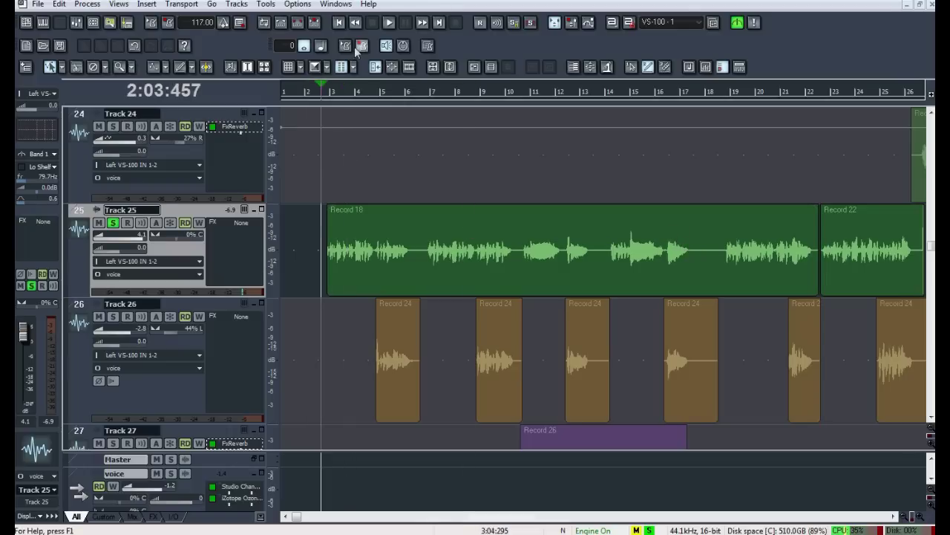
click(386, 23)
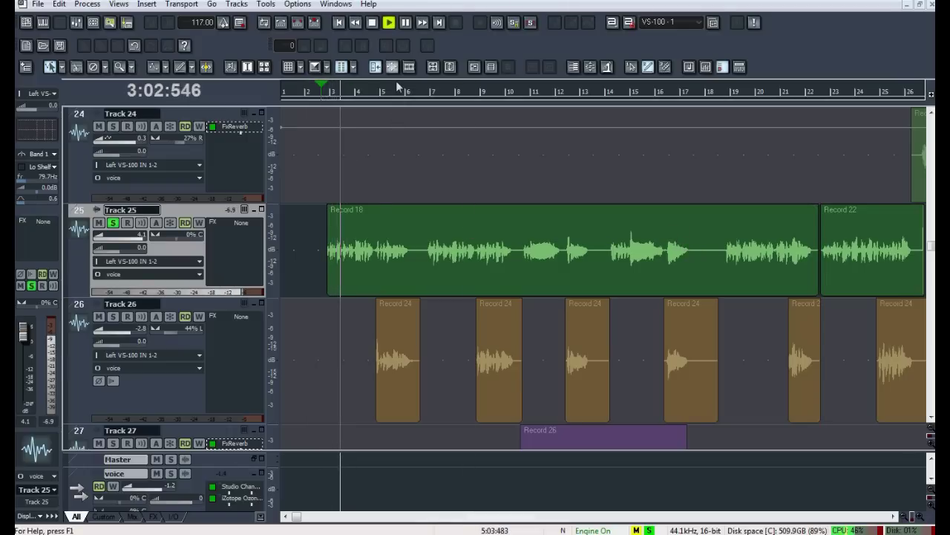
click(373, 23)
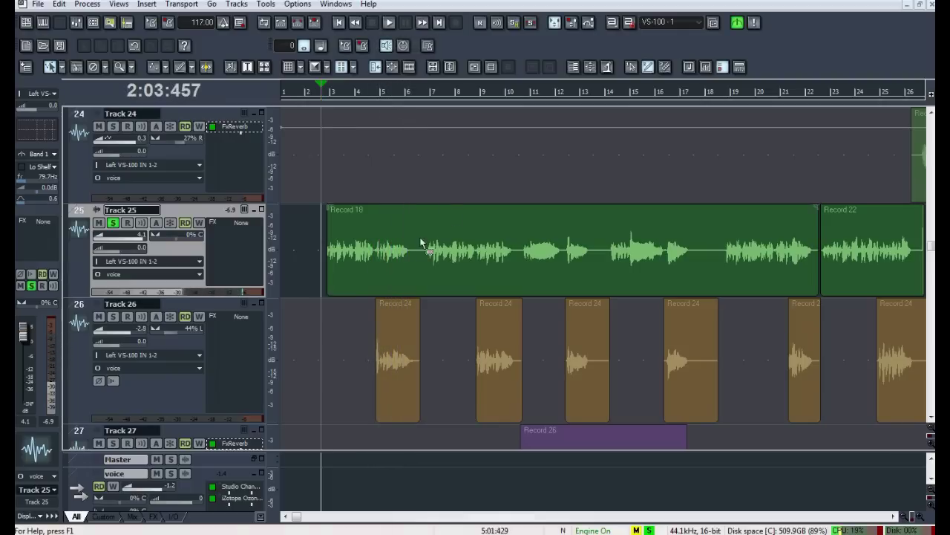
click(77, 212)
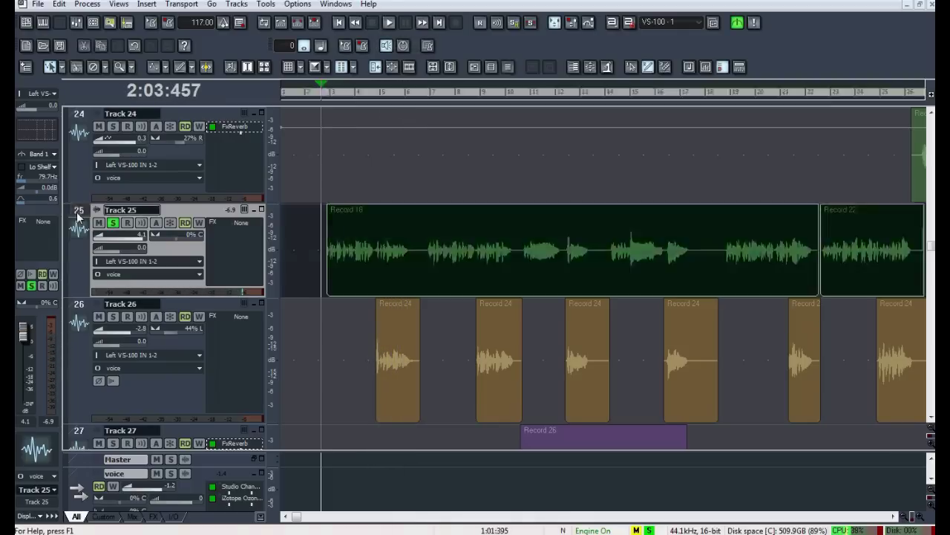
Step: Convert Track 25's selected vocal clips into a V-Vocal clip from the clip's V-Vocal menu
right_click(384, 199)
mouse_move(527, 268)
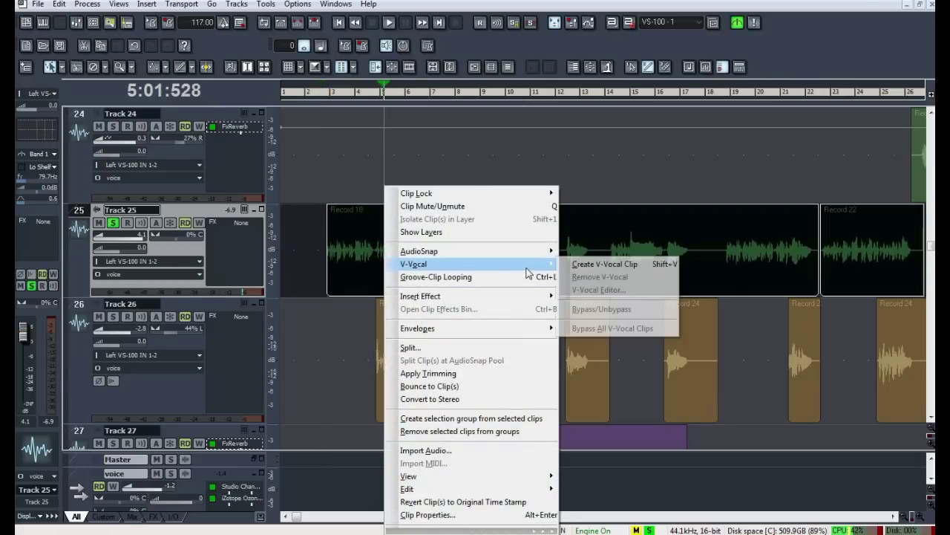
click(620, 265)
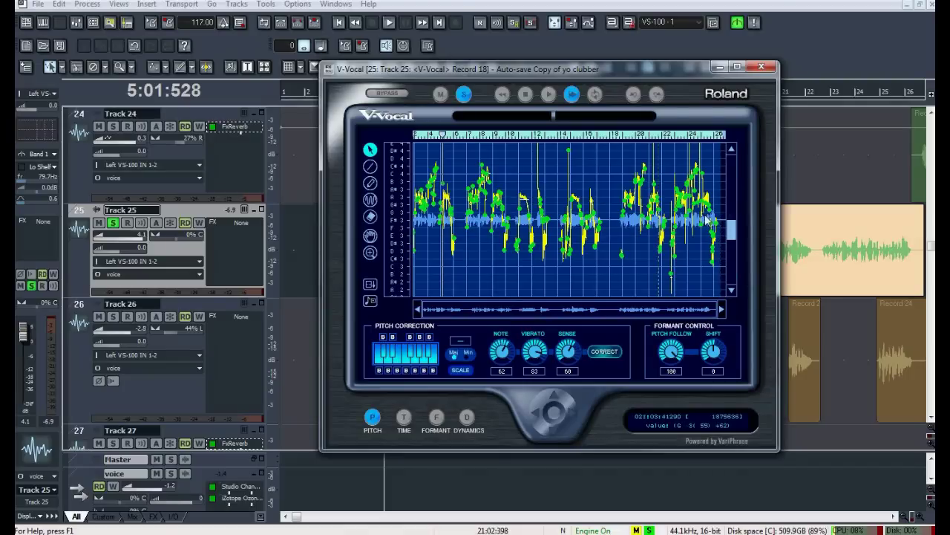
Step: Move the V-Vocal editor up and left and turn the Note knob down to 59
drag(496, 72, 484, 68)
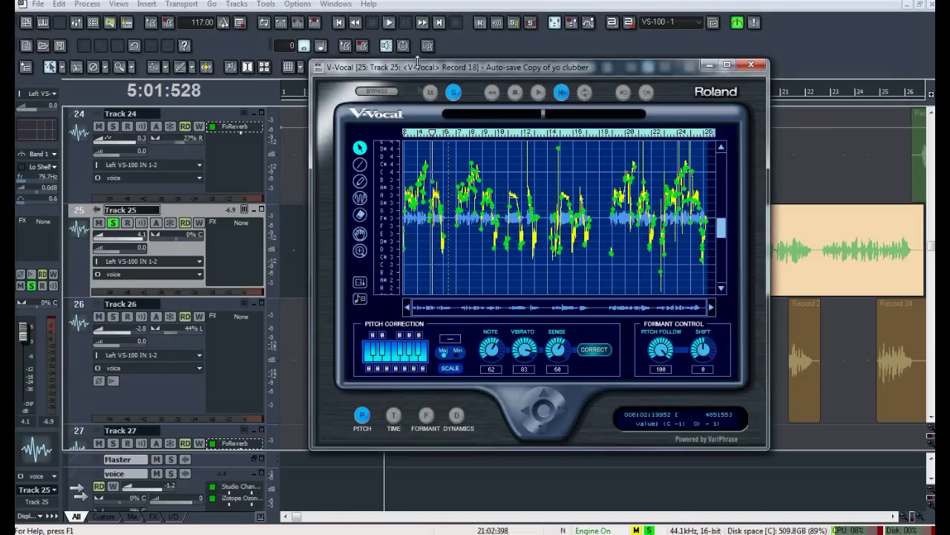
drag(417, 72, 362, 59)
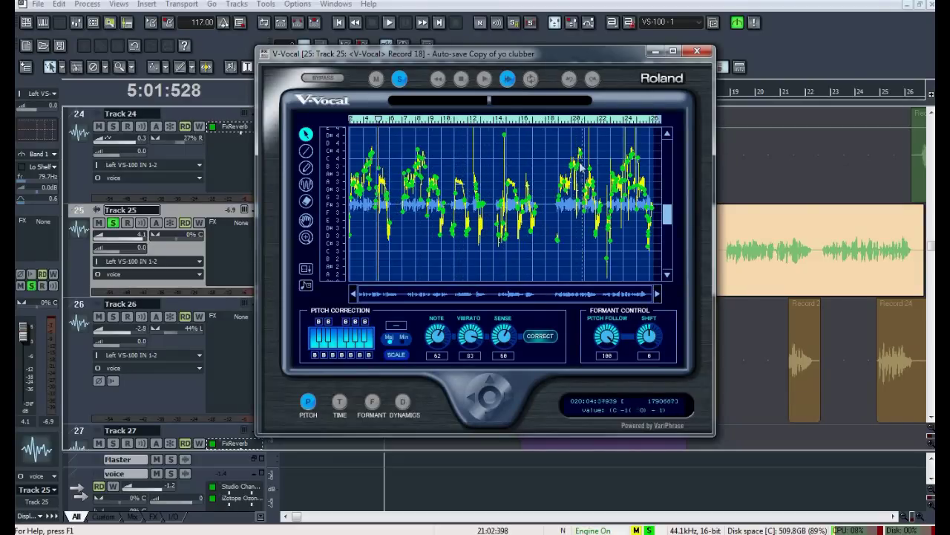
drag(441, 332, 442, 335)
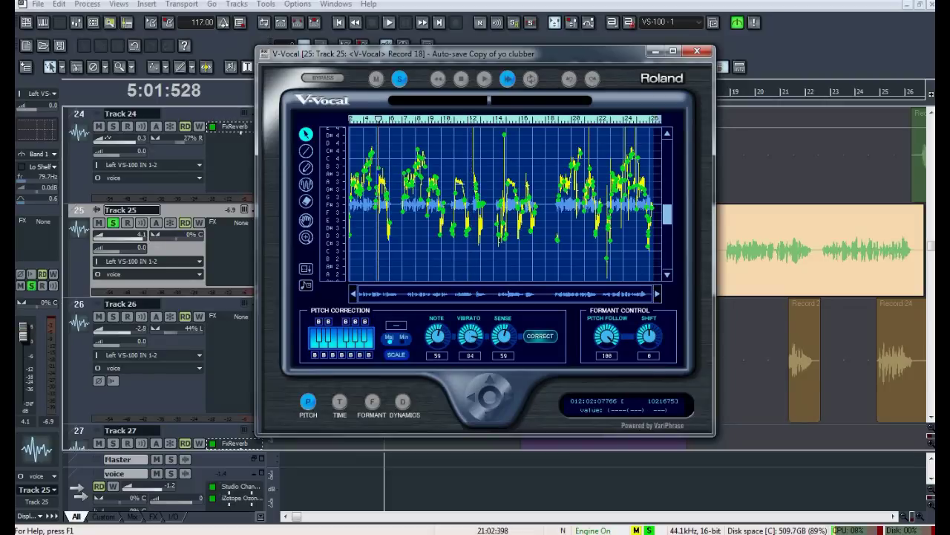
Step: Set V-Vocal's Vibrato to 0, Sense to 100 and Note to 100
drag(470, 335, 470, 401)
drag(505, 336, 538, 206)
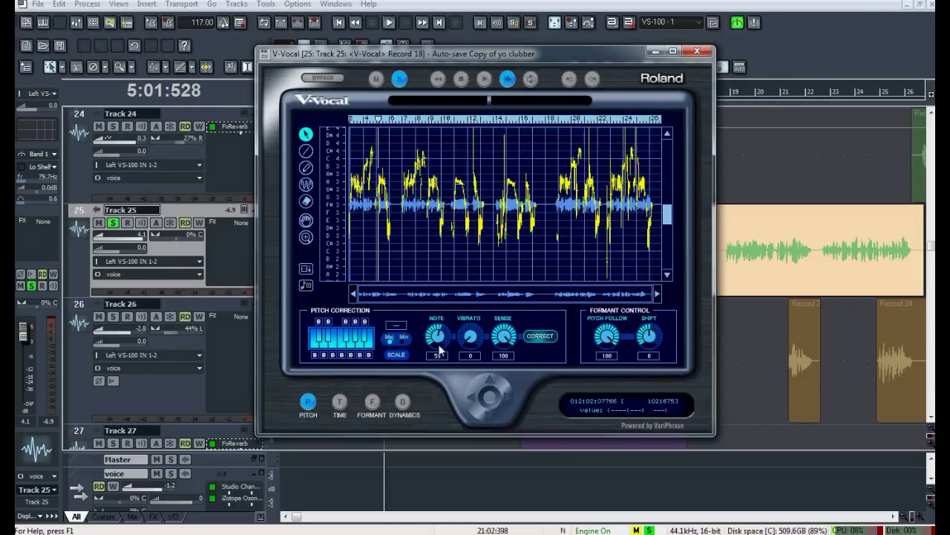
drag(442, 332, 443, 282)
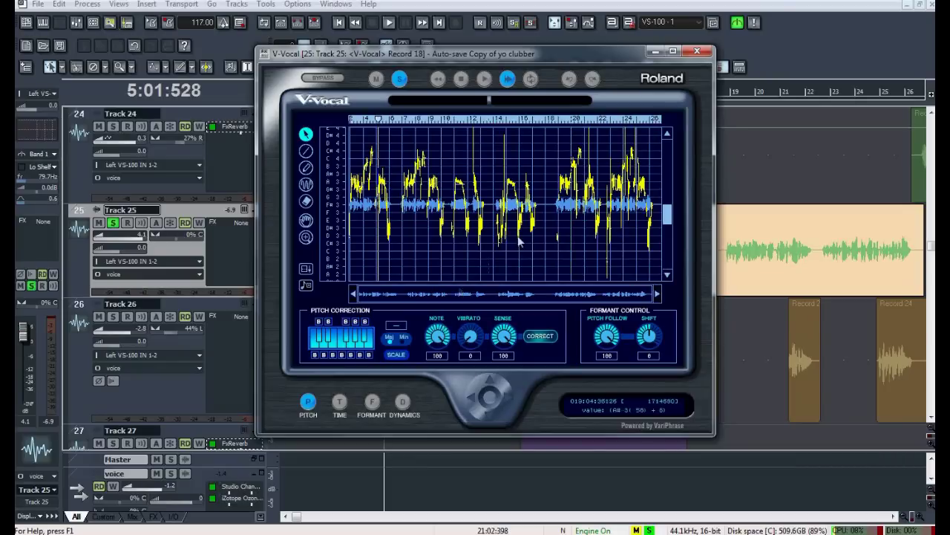
Step: Clear the time range, apply the pitch correction to the whole take, and preview it
drag(657, 274, 532, 260)
click(606, 258)
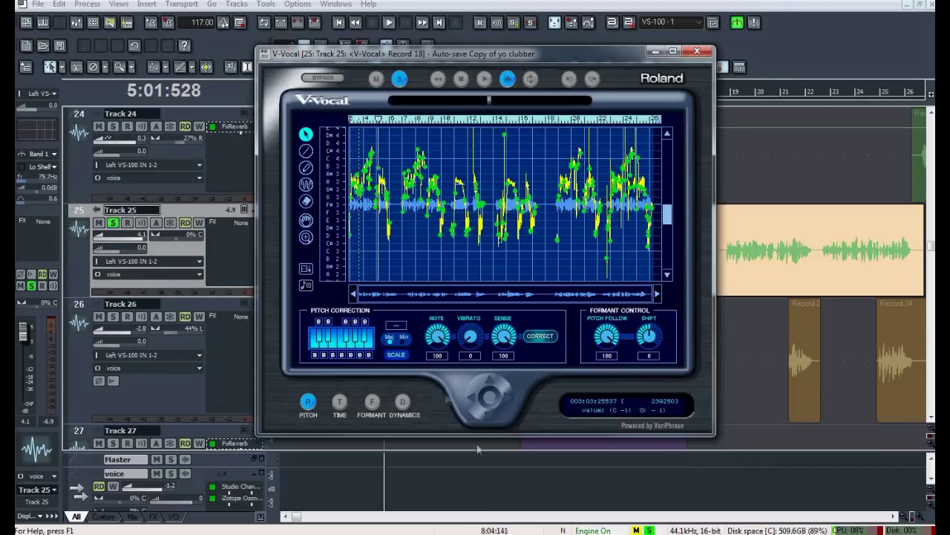
click(531, 339)
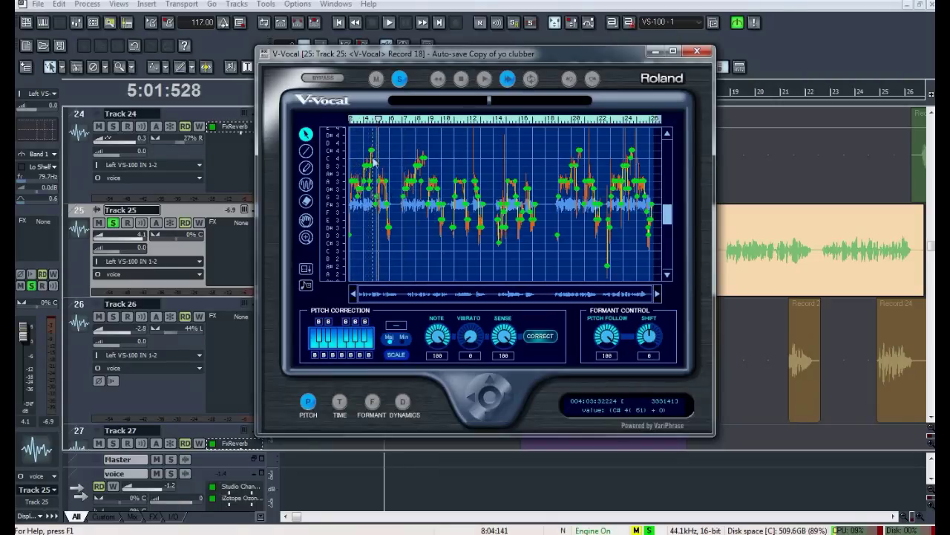
click(484, 79)
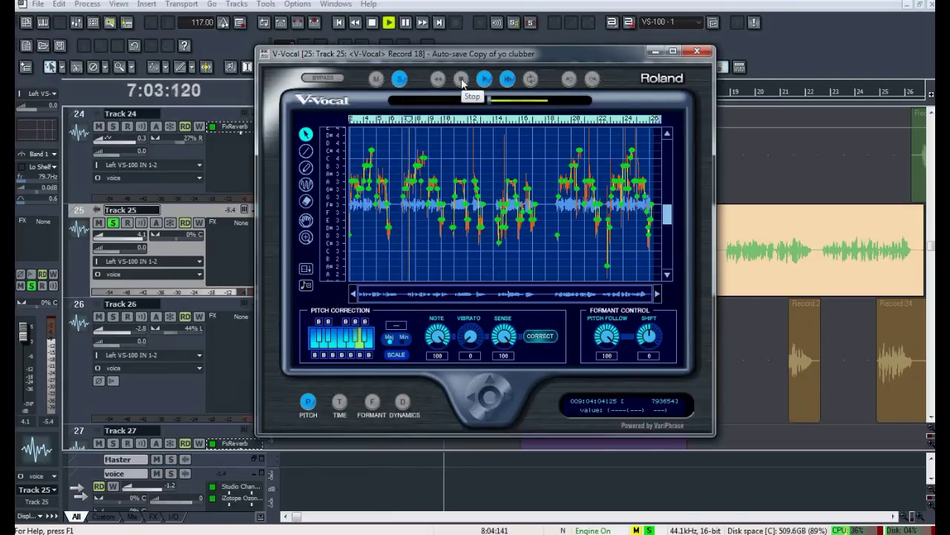
click(461, 80)
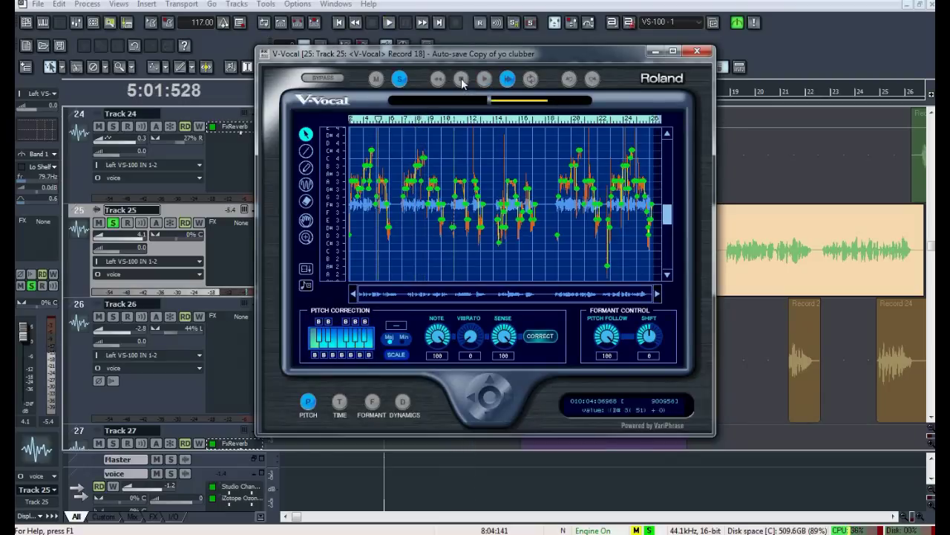
Step: Drop the A scale restriction, enable all notes, and reapply correction at Note 60, Vibrato 81, Sense 59
click(401, 357)
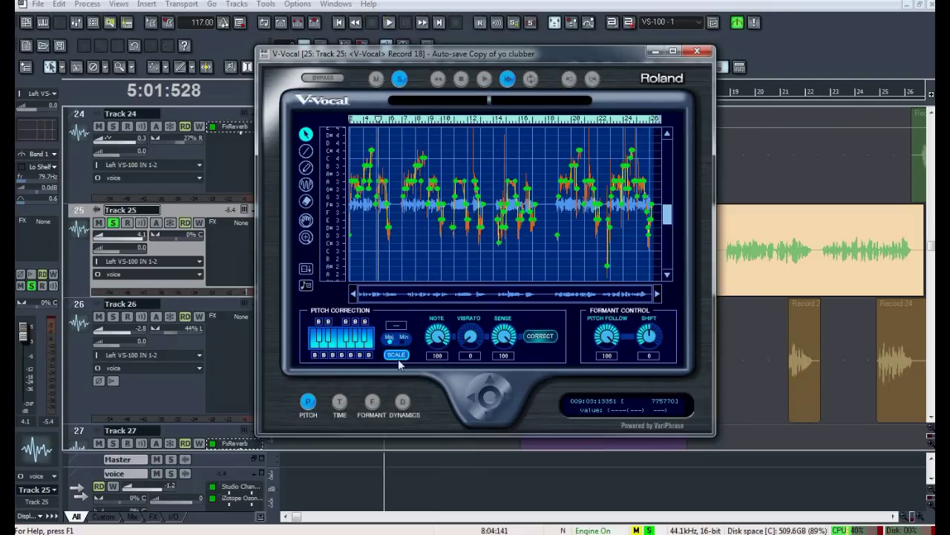
click(359, 350)
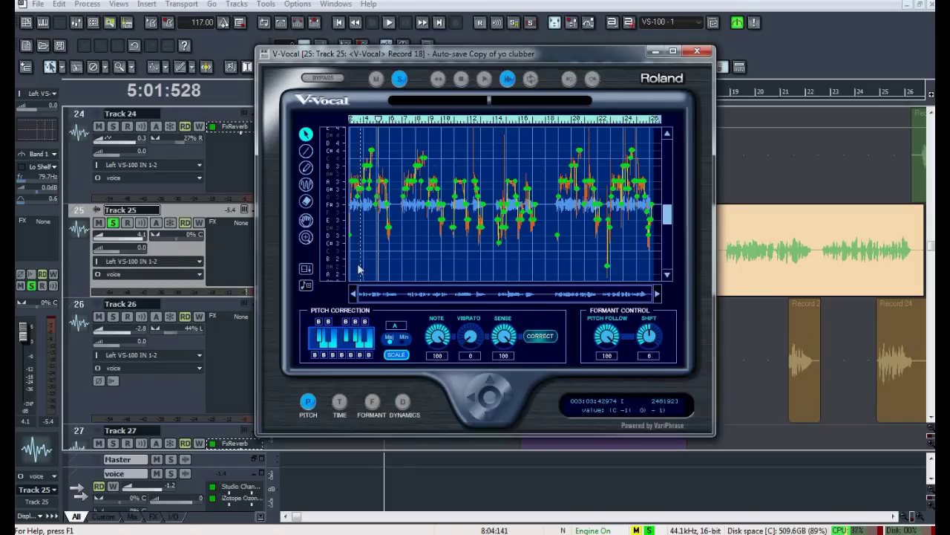
click(398, 355)
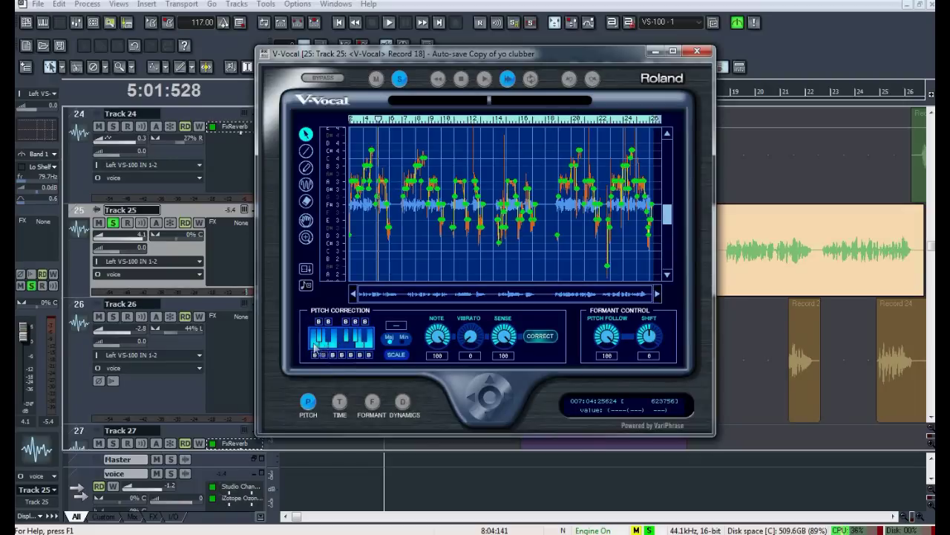
drag(332, 340, 367, 341)
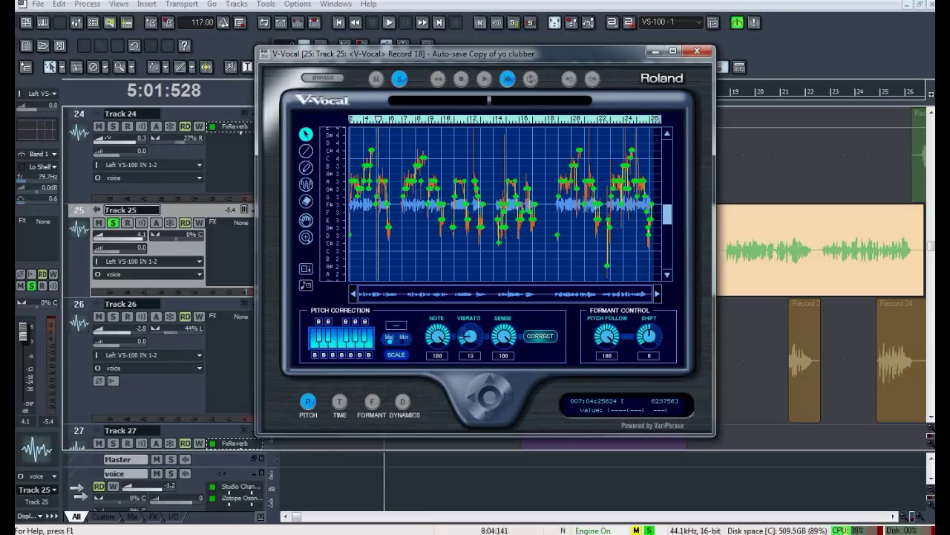
drag(469, 337, 469, 327)
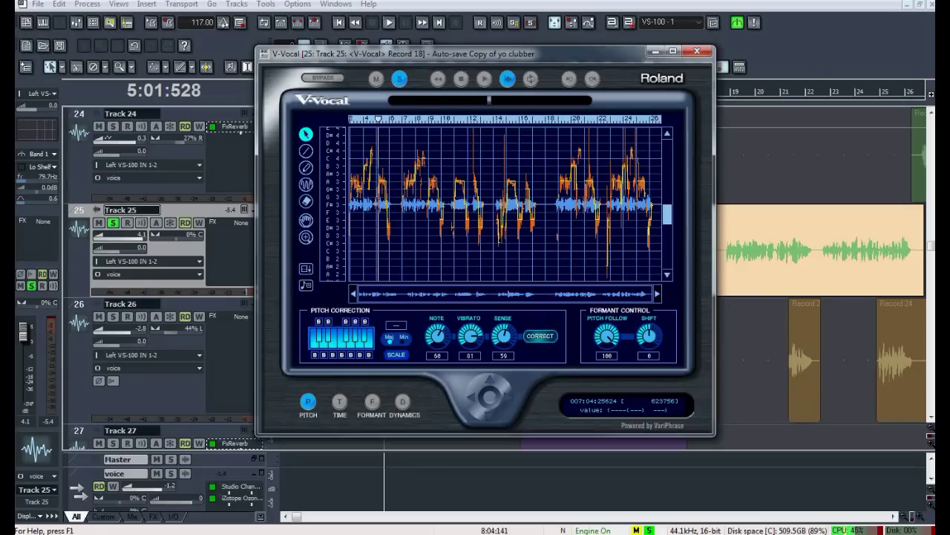
click(534, 339)
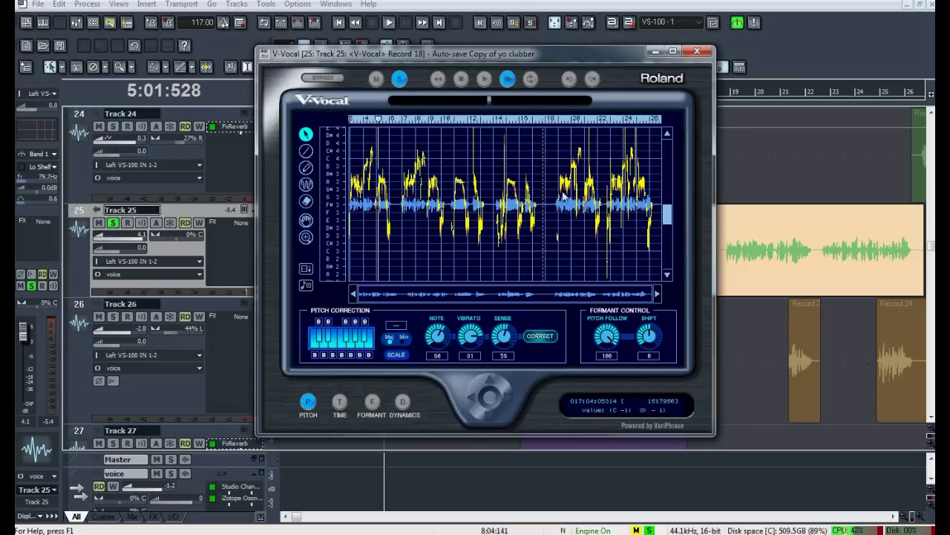
click(402, 78)
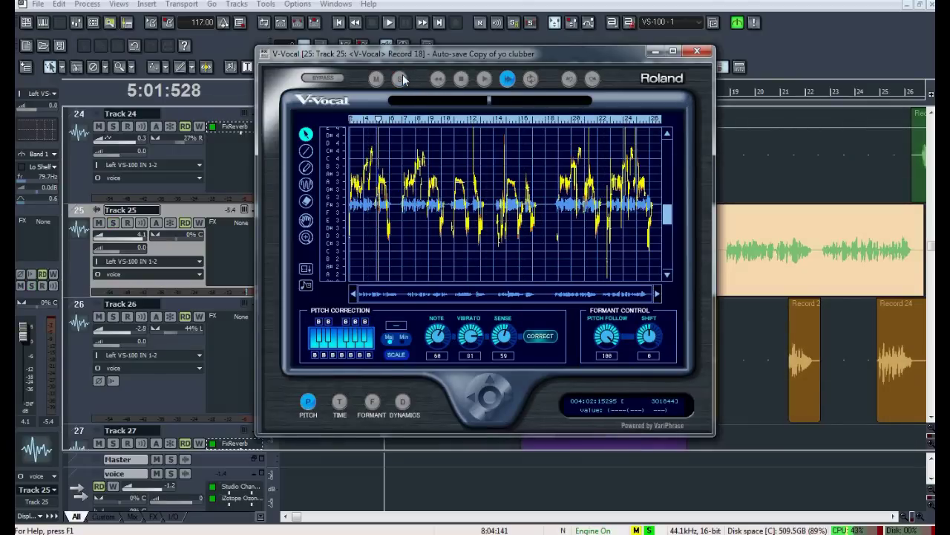
click(400, 80)
click(484, 78)
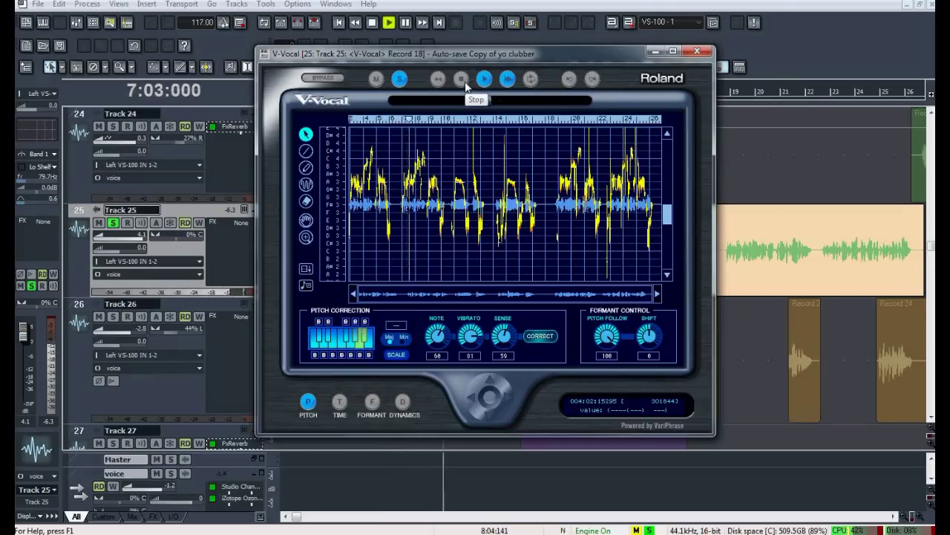
click(465, 84)
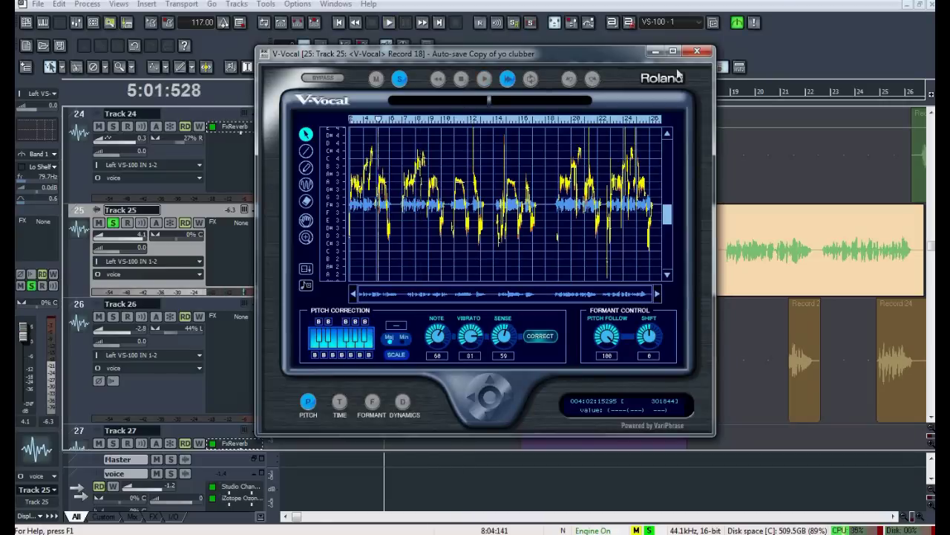
click(692, 52)
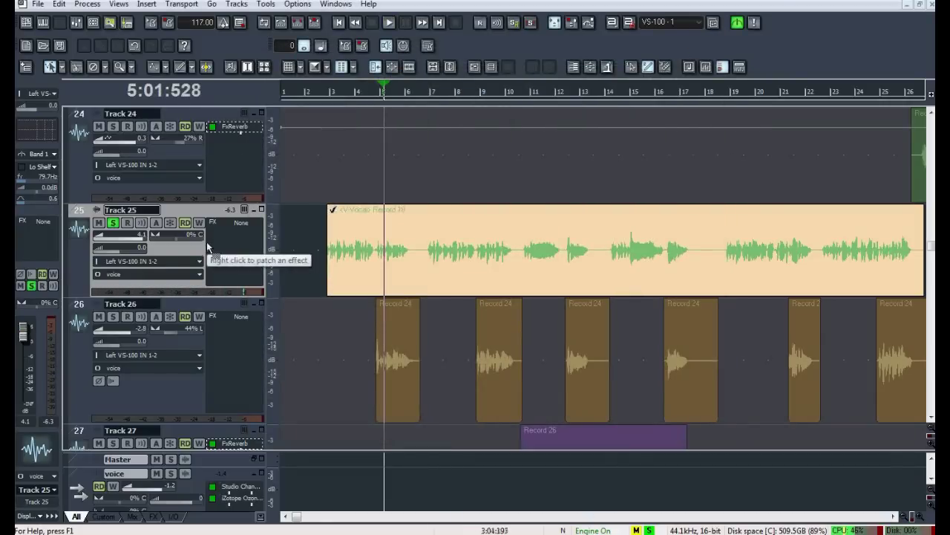
Step: Add a Sonitus:fx Compressor to Track 25's effects bin
right_click(213, 229)
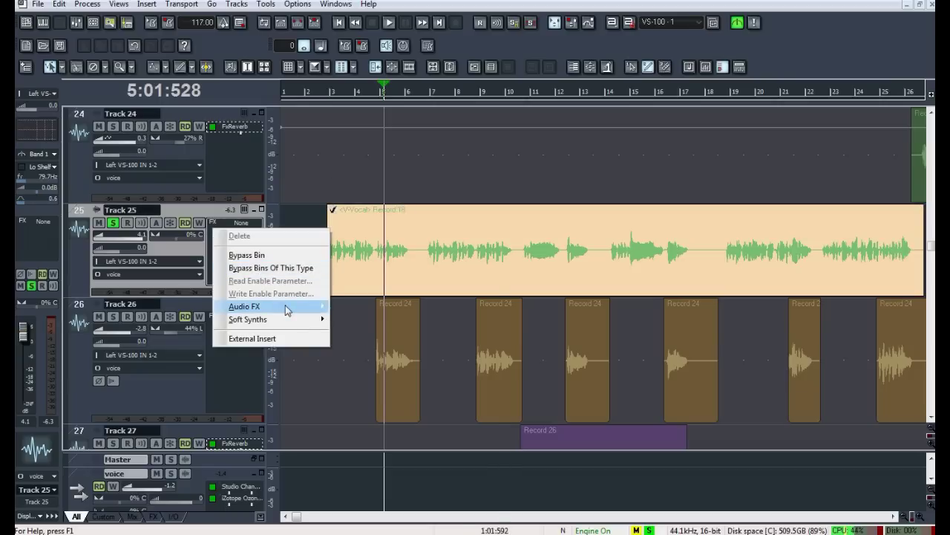
mouse_move(286, 307)
mouse_move(448, 401)
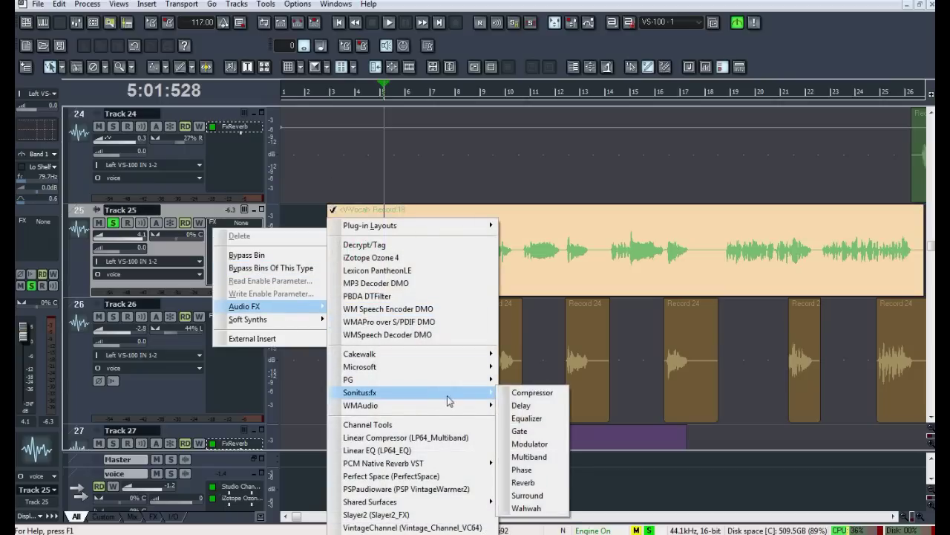
click(532, 394)
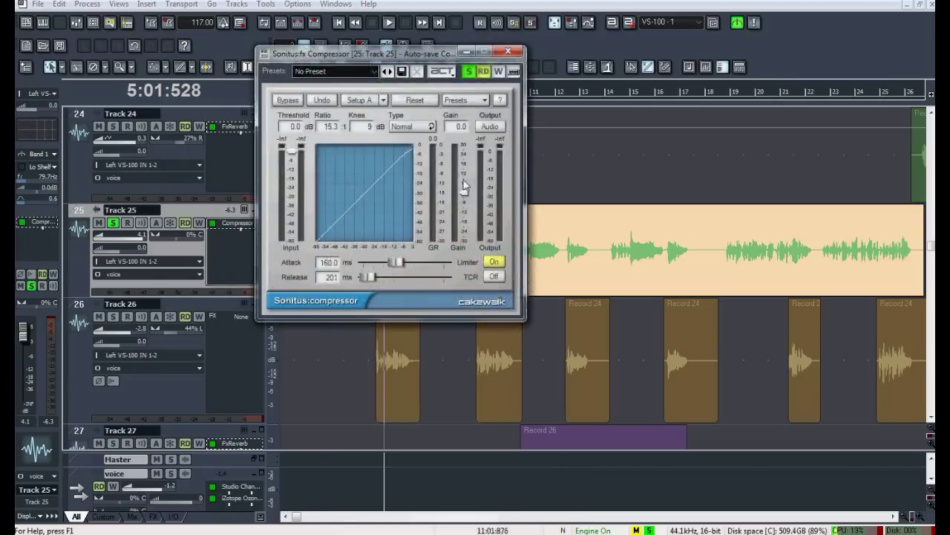
Step: Load the compressor's Vocals (GR 4-10dB) preset and raise its output gain to 1.9
click(375, 72)
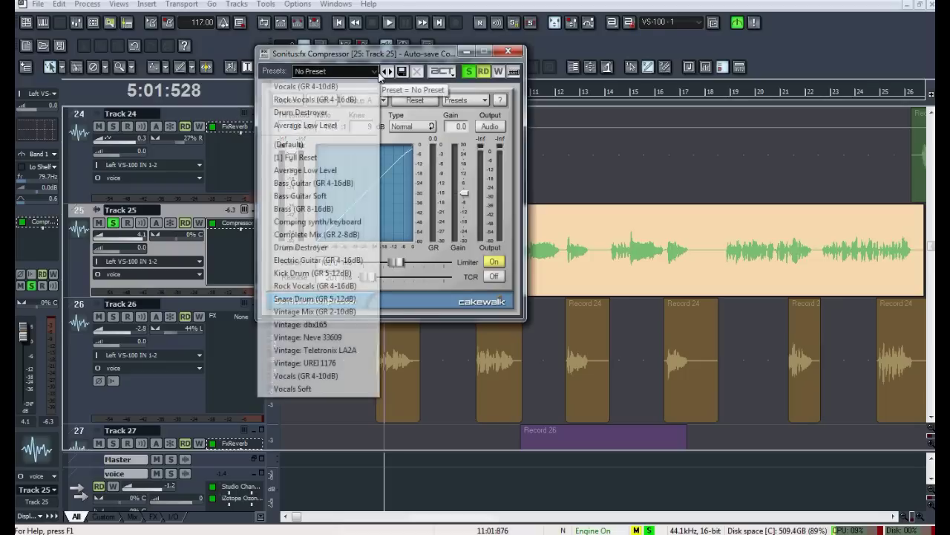
click(351, 87)
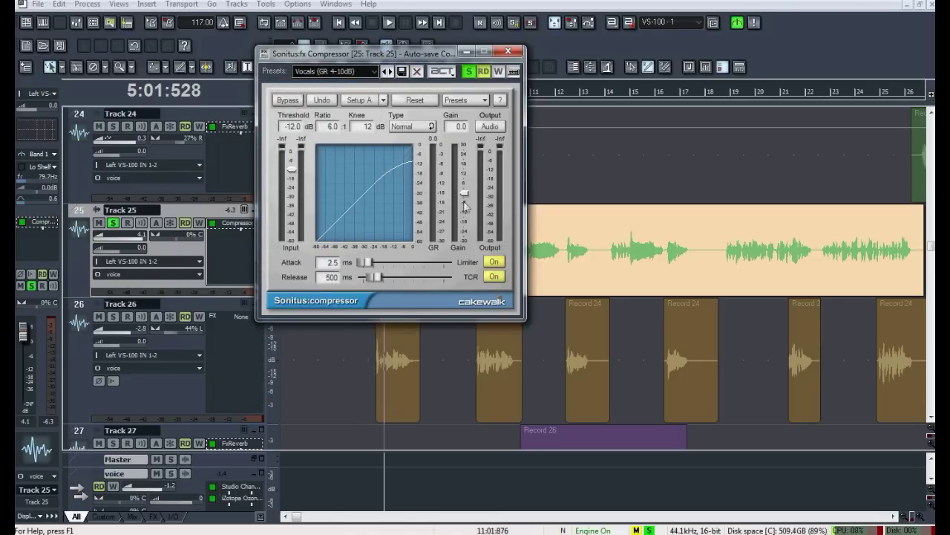
drag(464, 193, 464, 191)
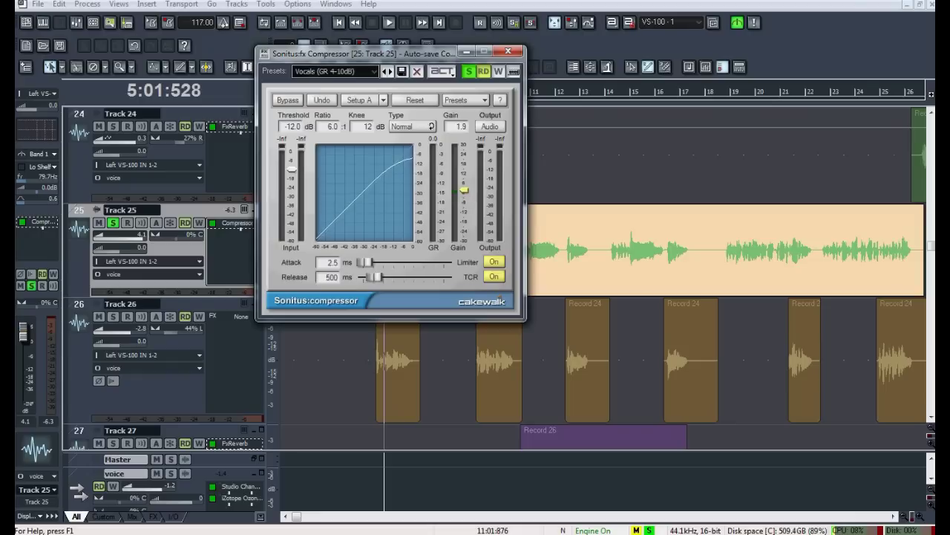
Step: Raise the compressor gain to 2.5 dB and audition the compressed vocal
drag(464, 190, 464, 189)
key(space)
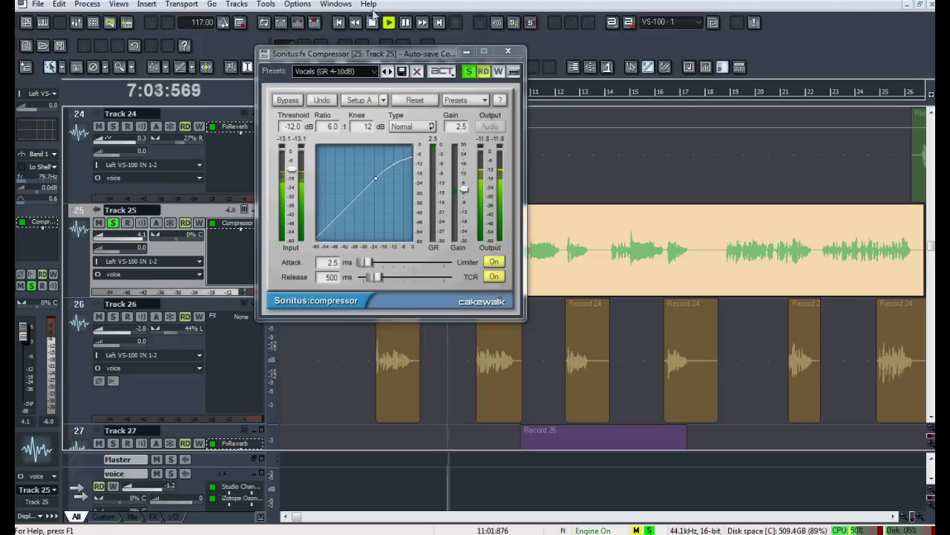
key(space)
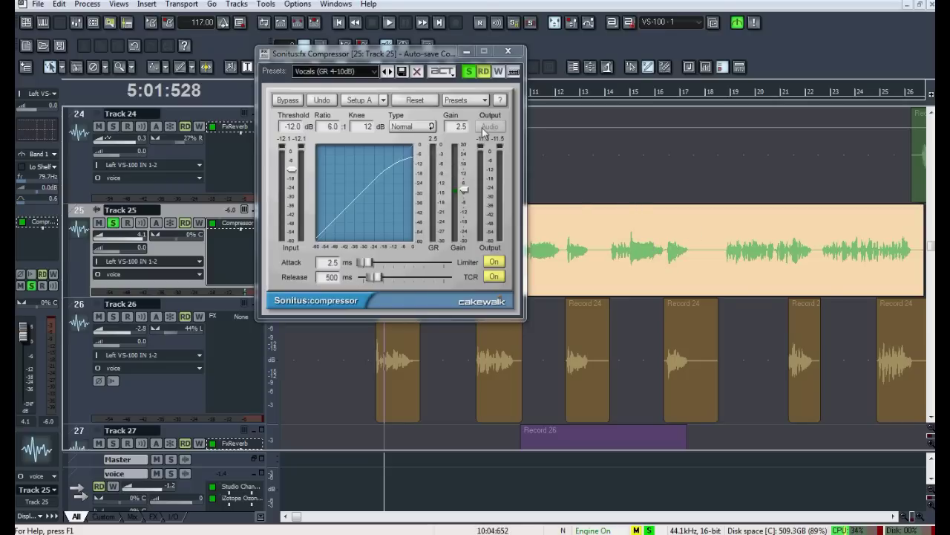
Step: Close the compressor and add a Cakewalk FxReverb to Track 25 with the Vocal - Warm Intimate preset
click(497, 54)
right_click(226, 244)
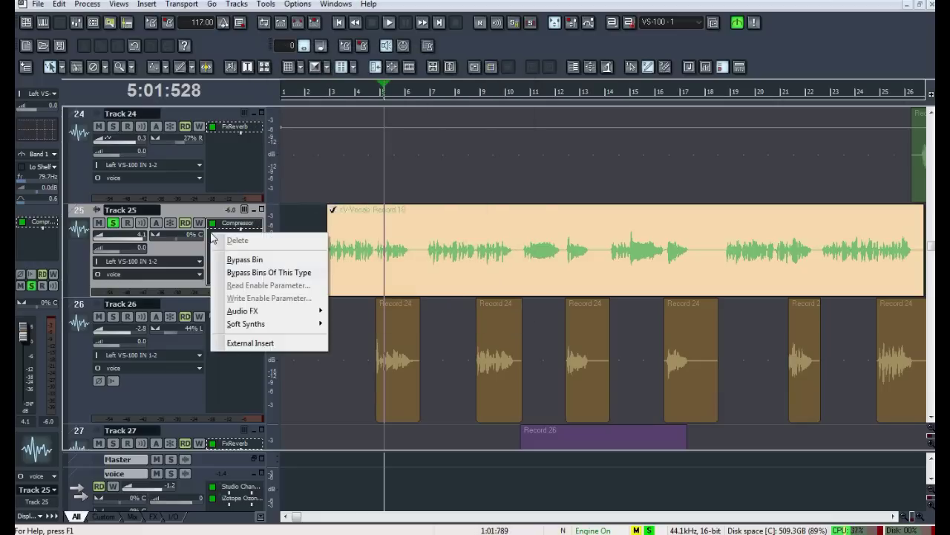
mouse_move(256, 310)
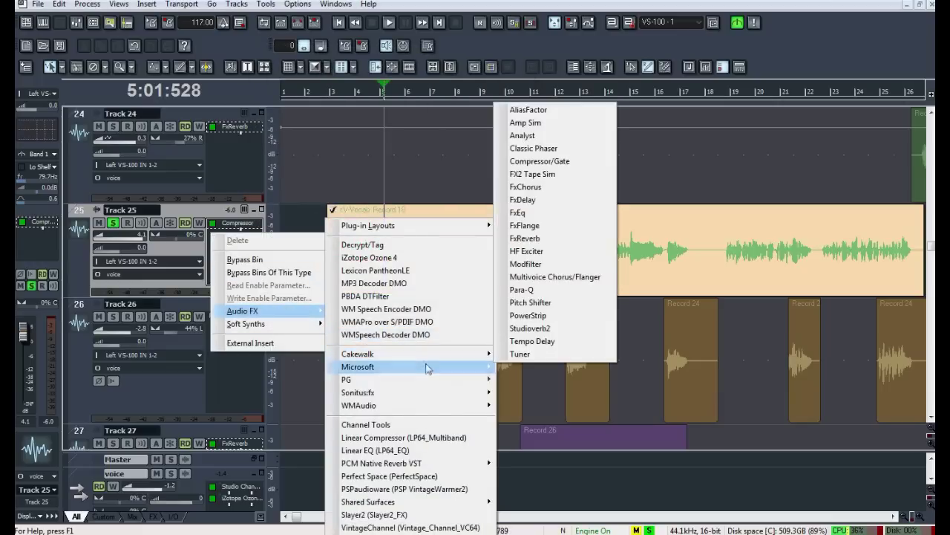
mouse_move(458, 368)
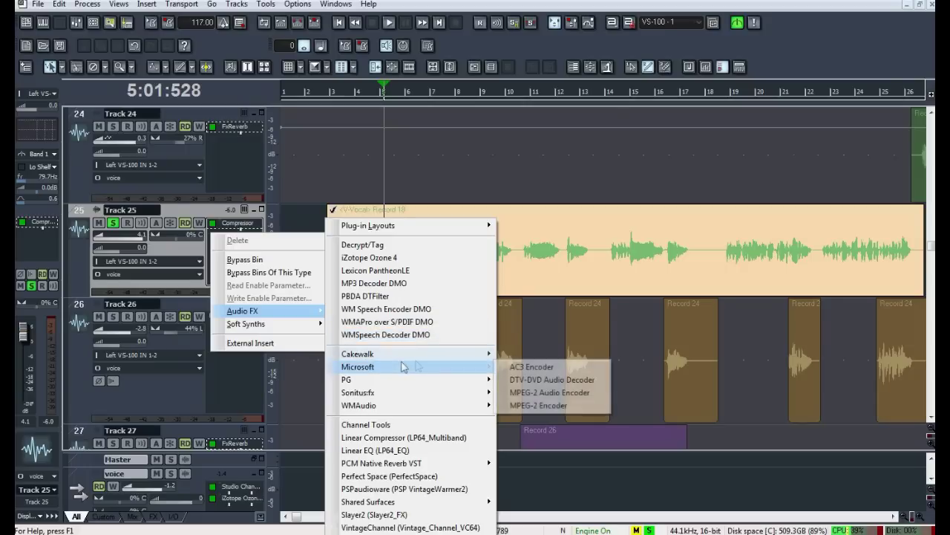
mouse_move(475, 354)
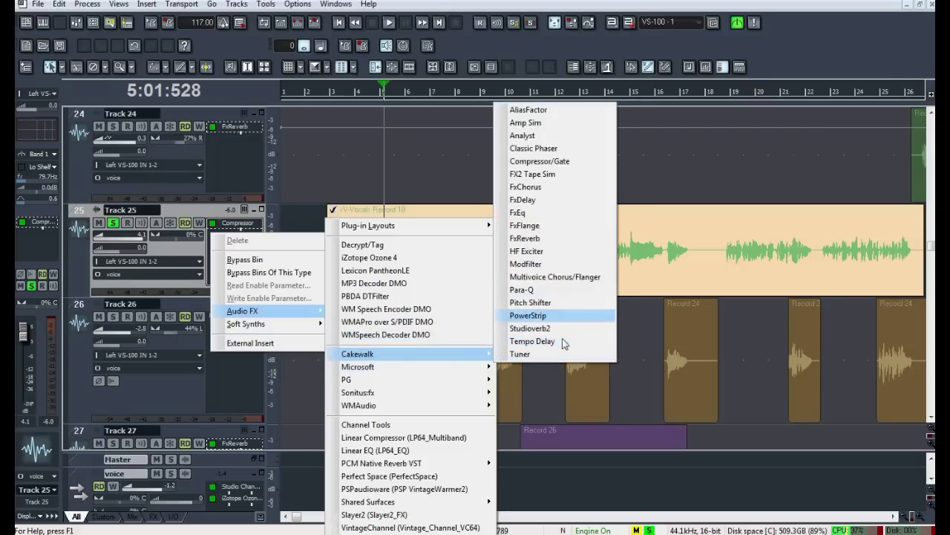
click(560, 239)
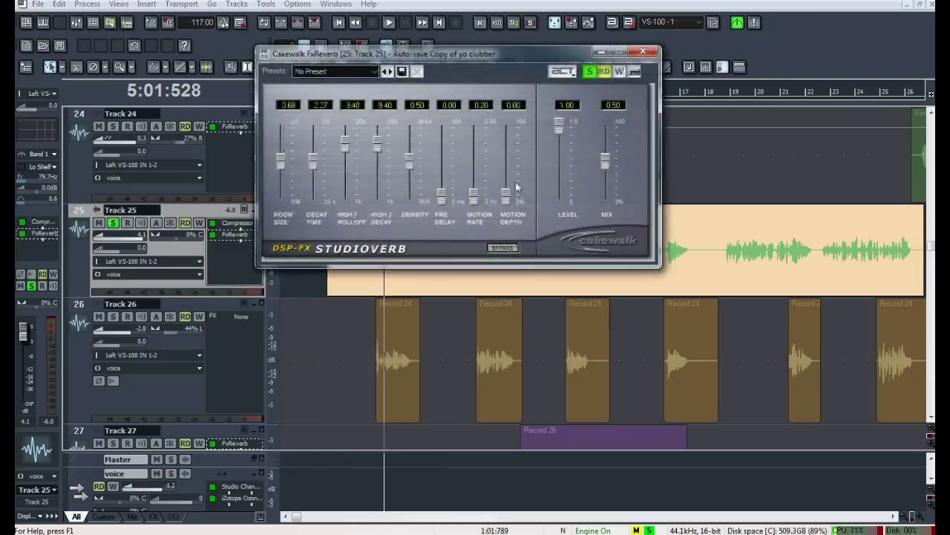
click(374, 71)
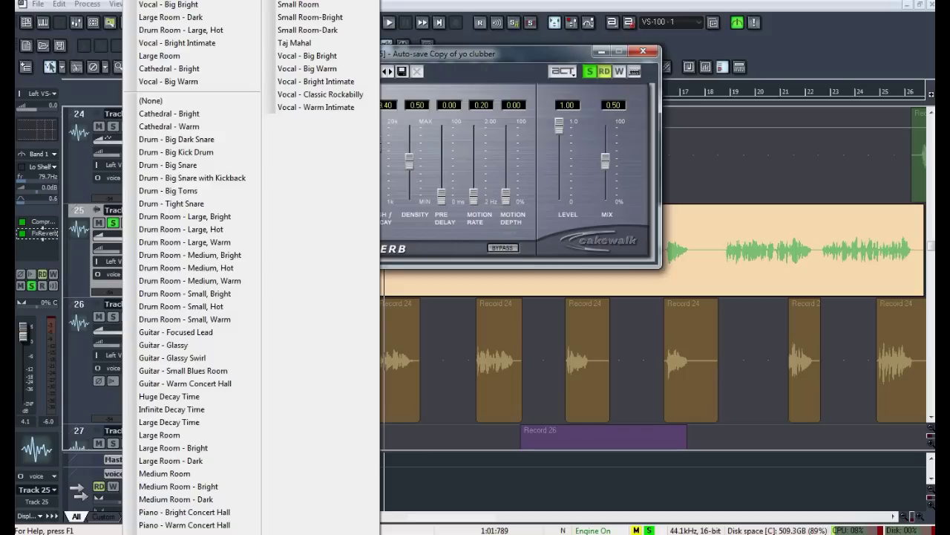
click(315, 107)
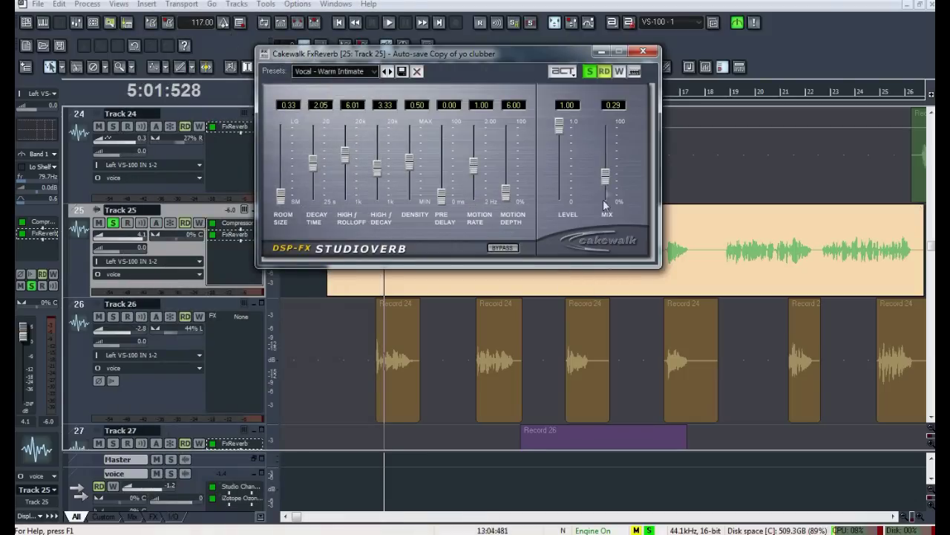
Step: Lower the reverb mix to 0.06, checking it during playback, then close the reverb
drag(606, 184, 606, 201)
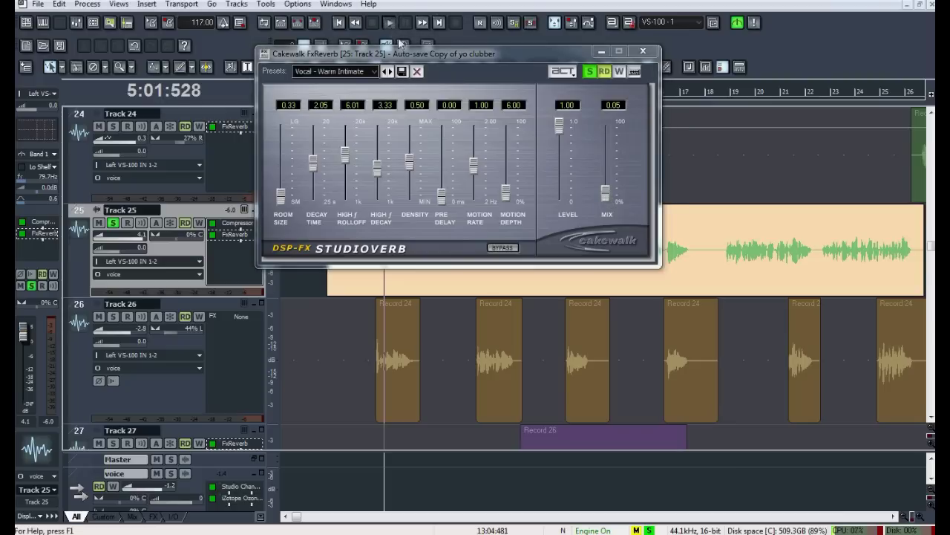
key(space)
drag(401, 54, 420, 213)
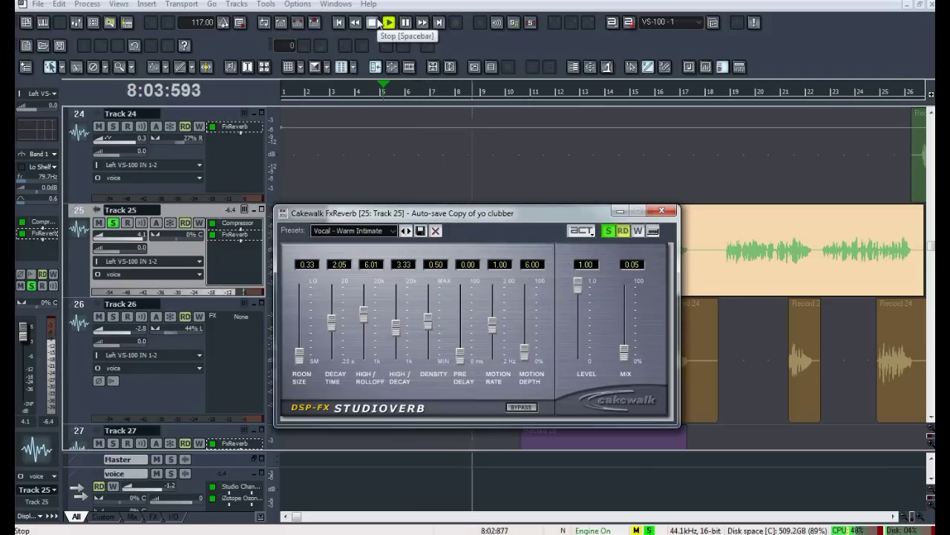
click(377, 25)
click(628, 360)
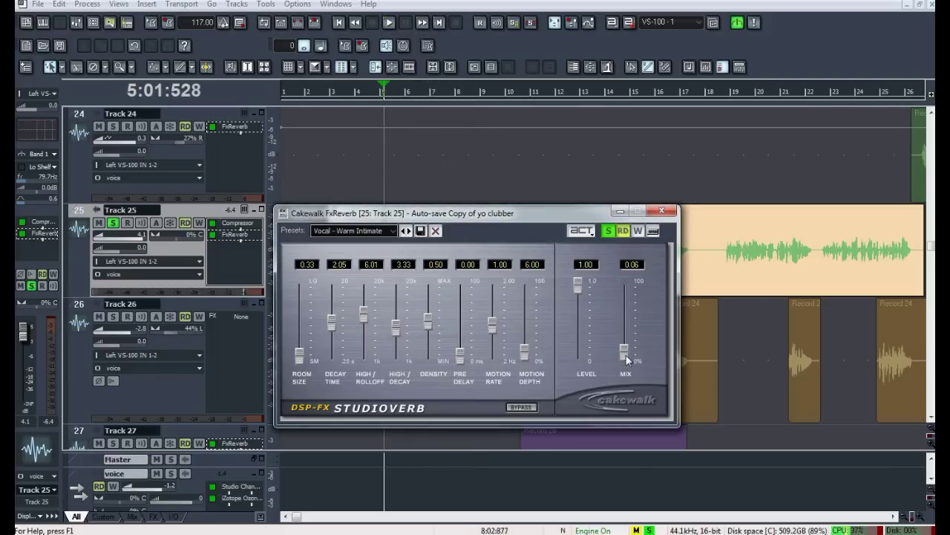
click(661, 211)
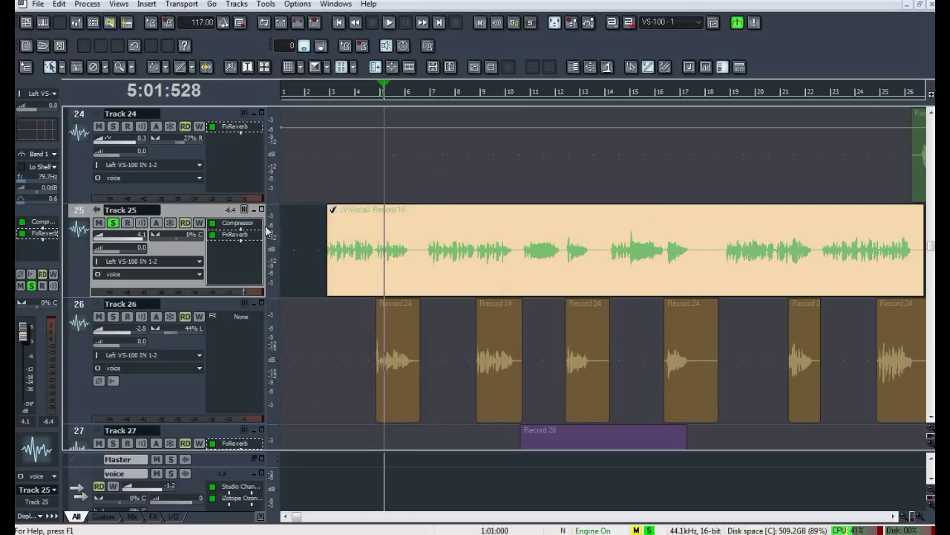
Step: Bring up Track 25's Audio FX menu again to add another effect
scroll(318, 232, down, 1)
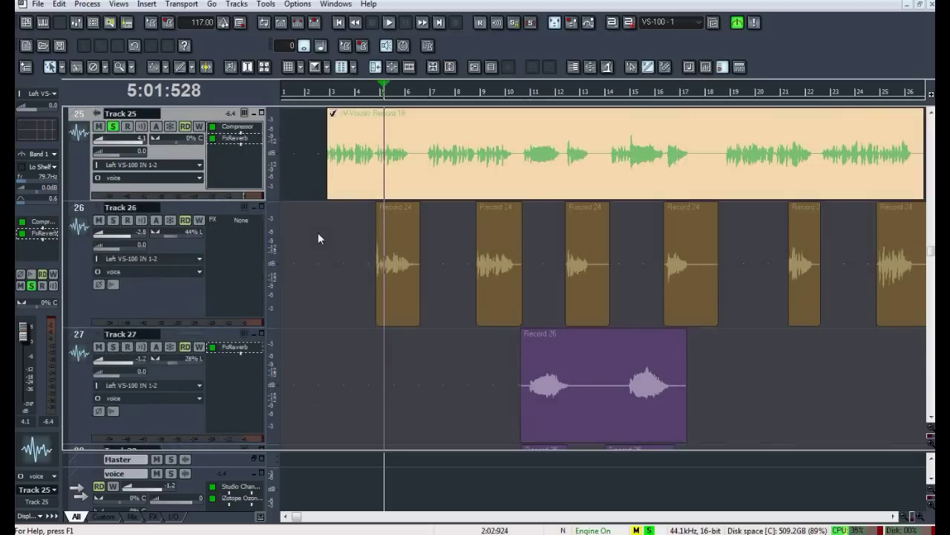
right_click(208, 161)
mouse_move(303, 236)
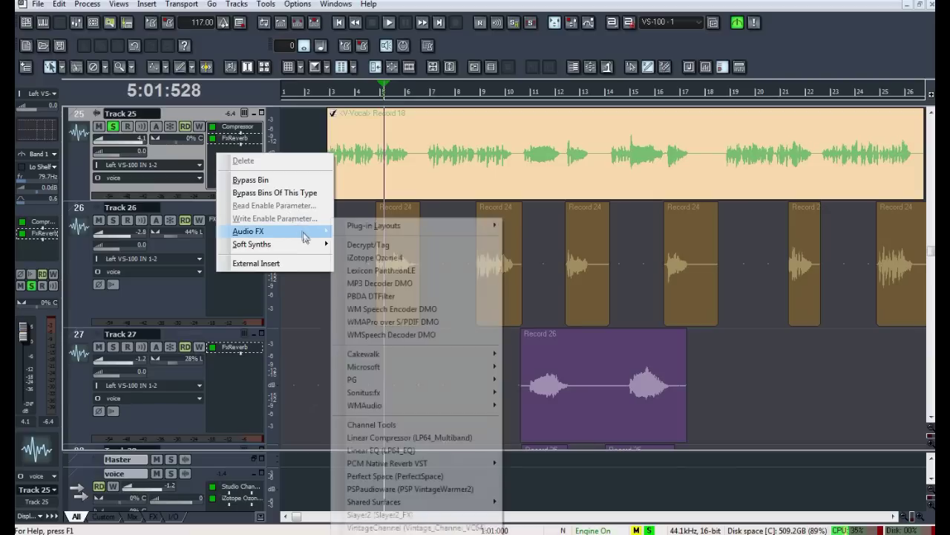
mouse_move(477, 397)
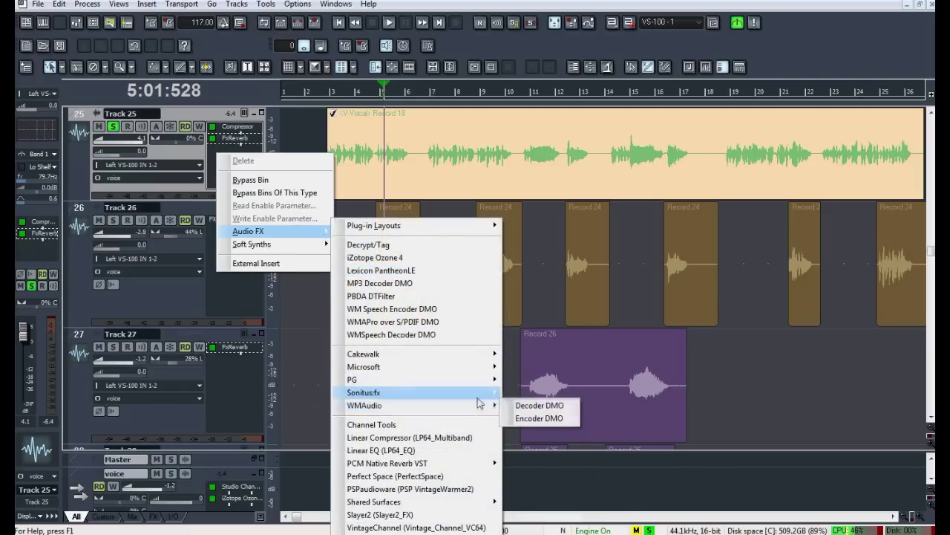
Step: Add a Sonitus:fx Equalizer, cut 40 Hz, boost 4600 Hz, and start playback to audition
click(524, 418)
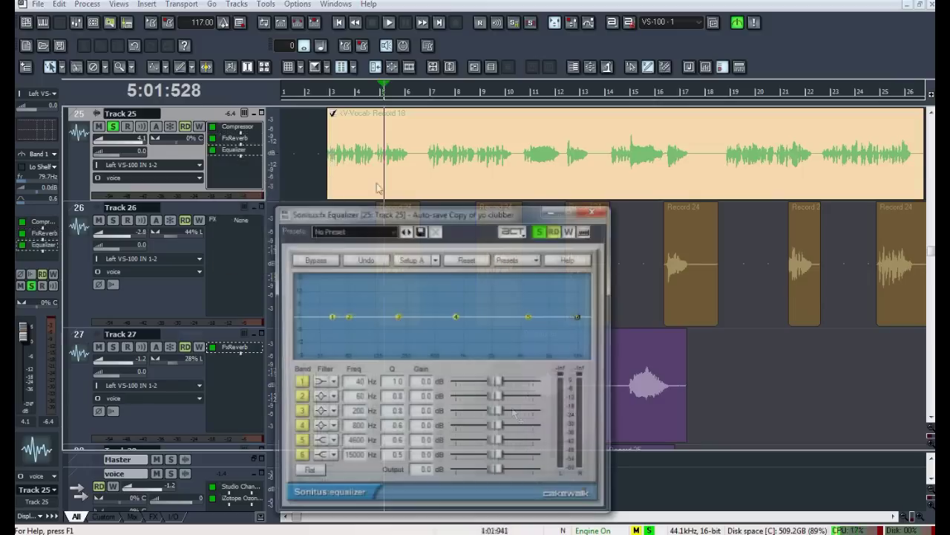
drag(502, 381, 487, 381)
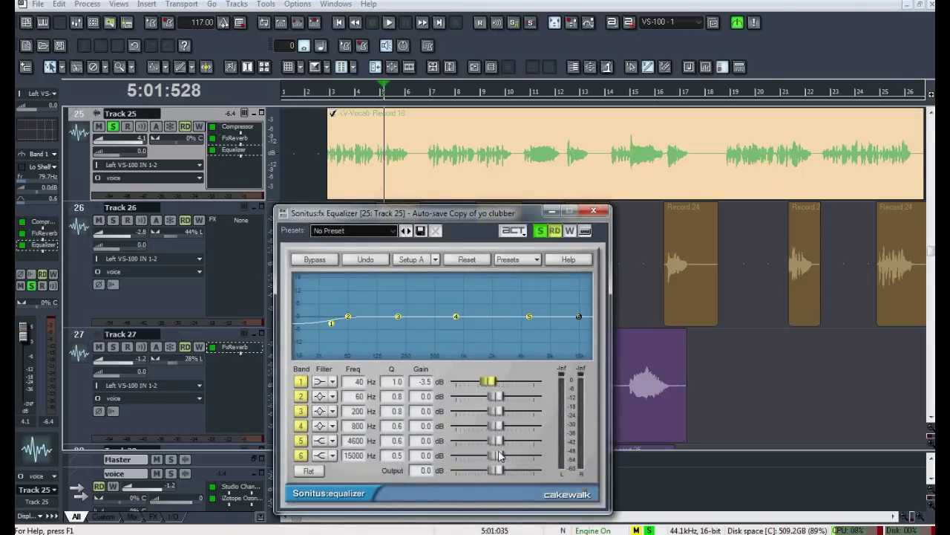
drag(499, 443, 502, 440)
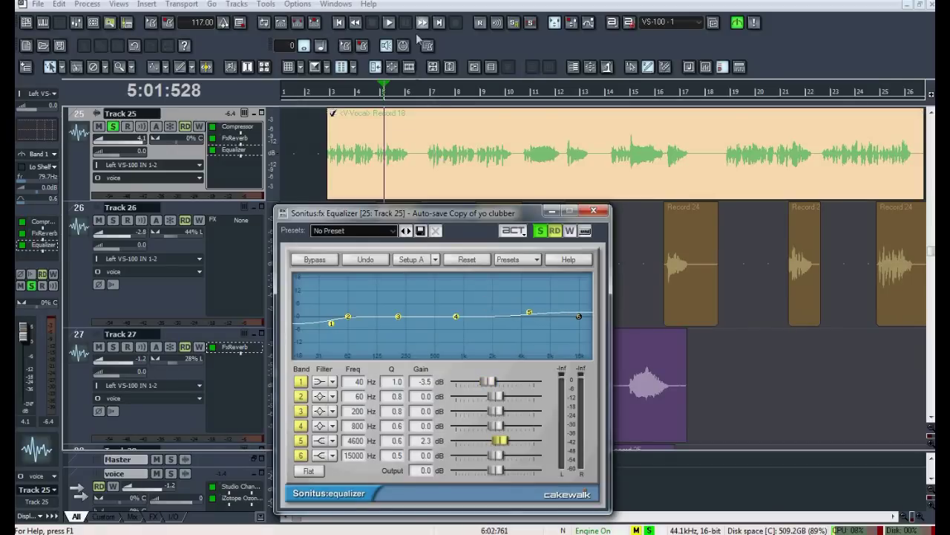
click(392, 25)
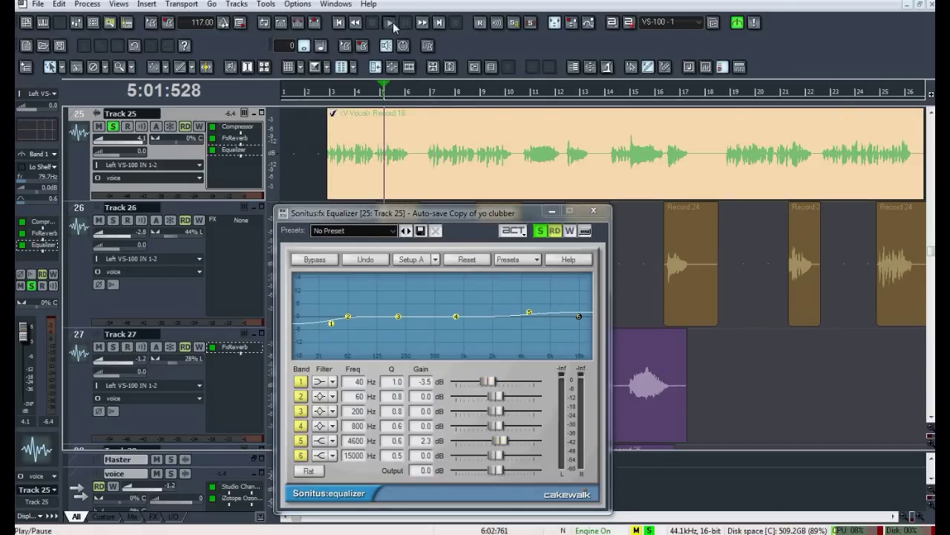
click(393, 22)
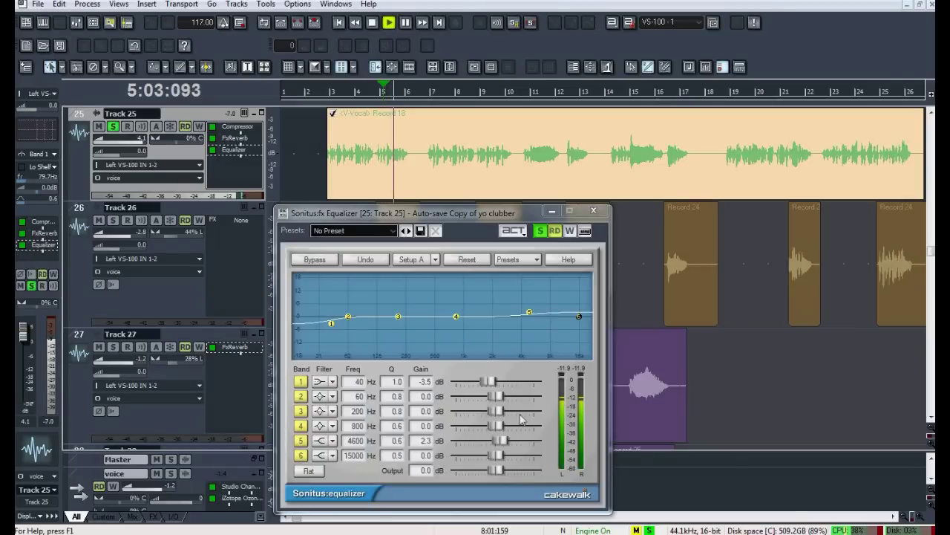
Step: Cut 800 Hz by 3.1 dB, set 4600 Hz to +3.7 dB, trim 15000 Hz, then close the EQ
mouse_move(498, 425)
mouse_down()
mouse_move(481, 425)
mouse_move(501, 426)
mouse_move(488, 426)
mouse_move(497, 411)
mouse_up()
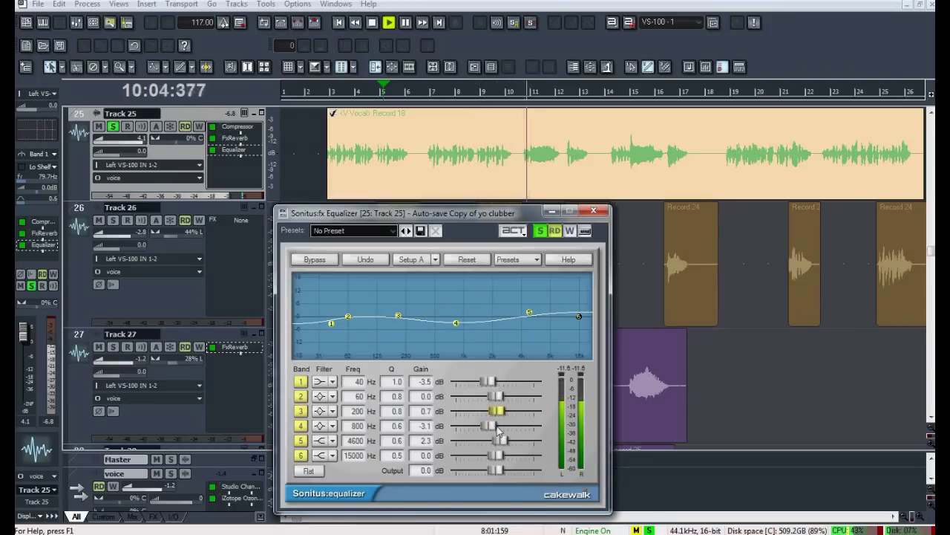
drag(501, 440, 491, 455)
click(496, 456)
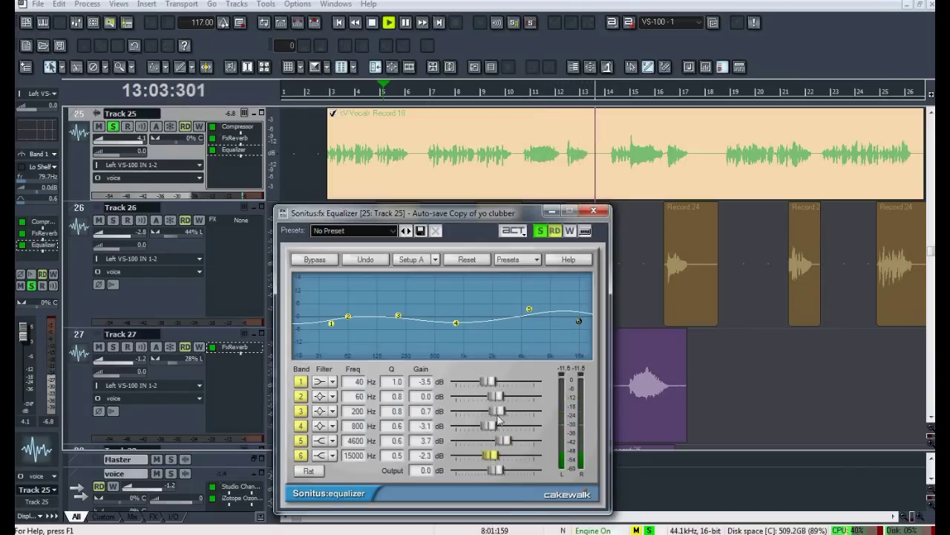
drag(496, 396, 496, 396)
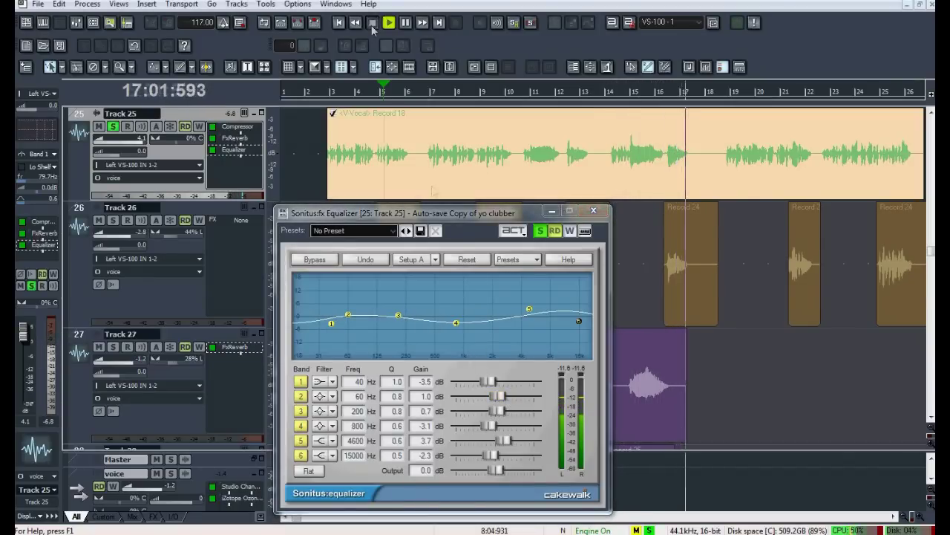
click(372, 24)
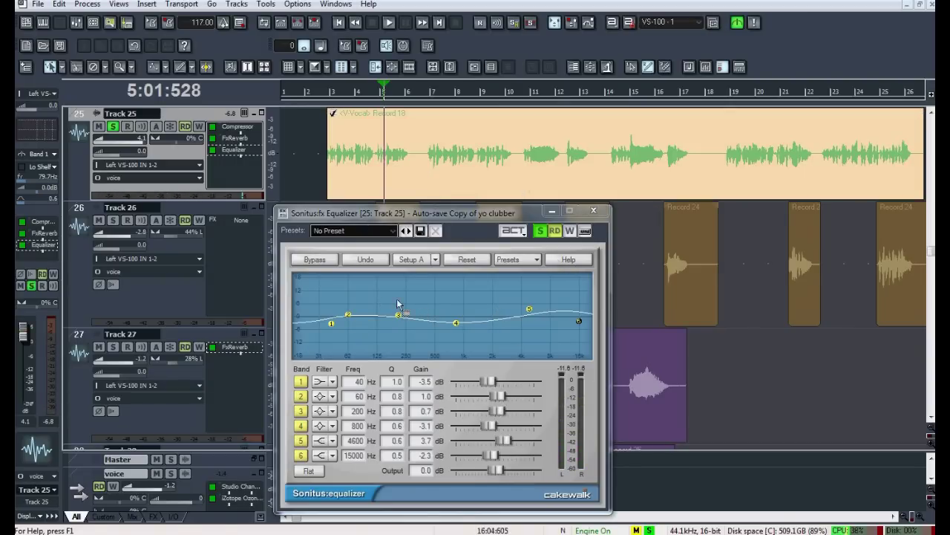
click(593, 211)
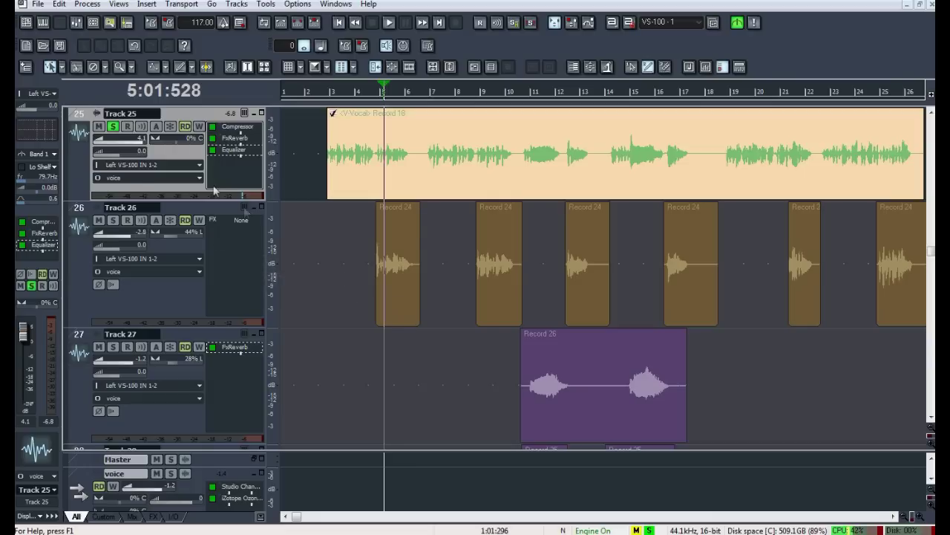
Step: Select Track 26 and trim the end of its first Record 24 clip slightly shorter
click(360, 271)
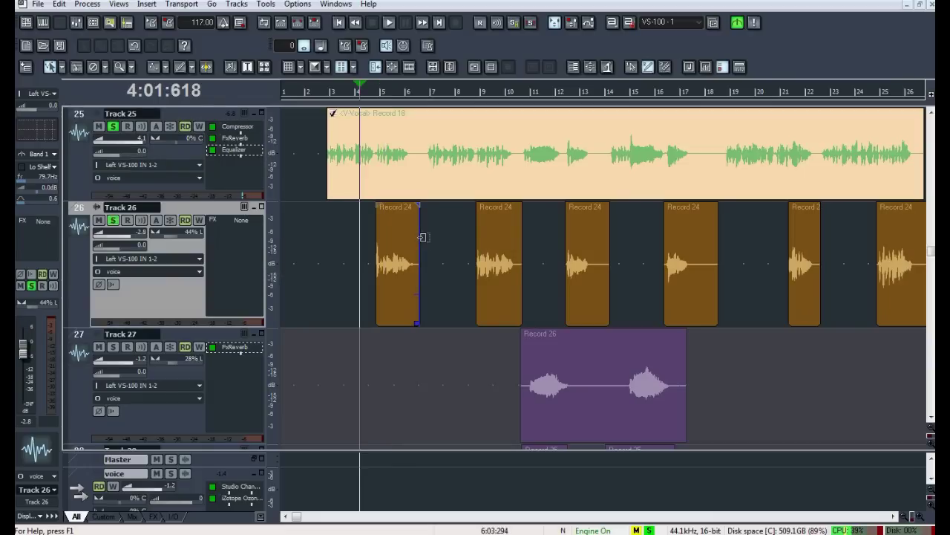
mouse_move(422, 237)
mouse_down()
mouse_move(465, 256)
mouse_move(419, 246)
mouse_up()
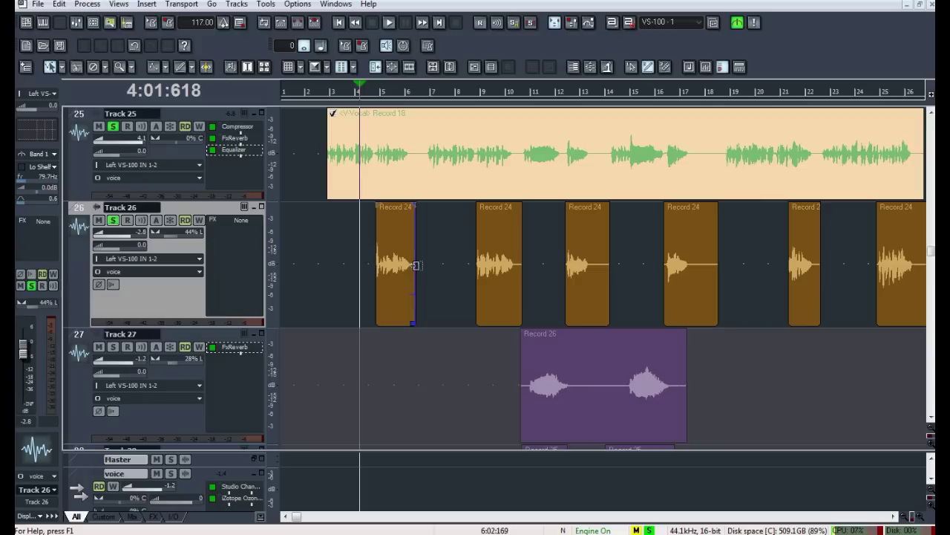
drag(416, 265, 474, 265)
key(ctrl+z)
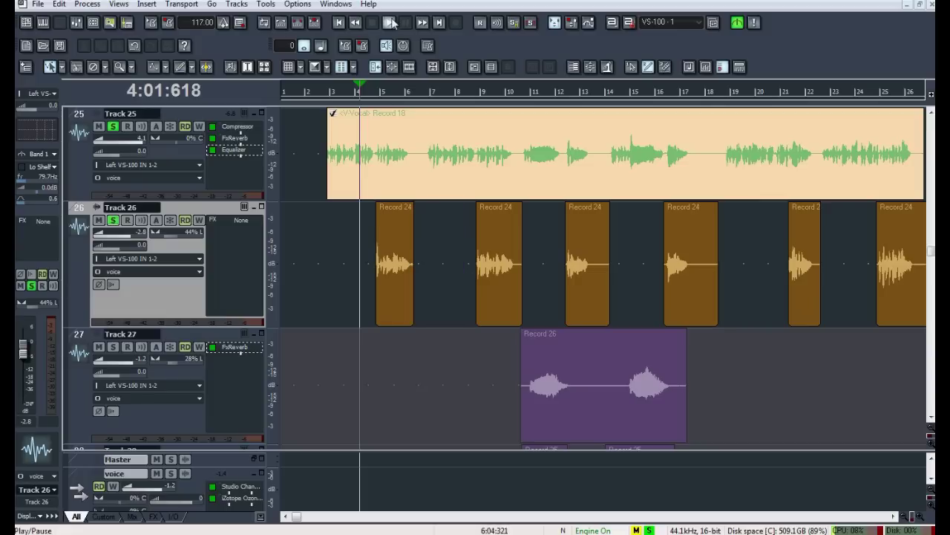
Step: Play back the trimmed clip to check it, then bring up Track 26's effect options
click(392, 23)
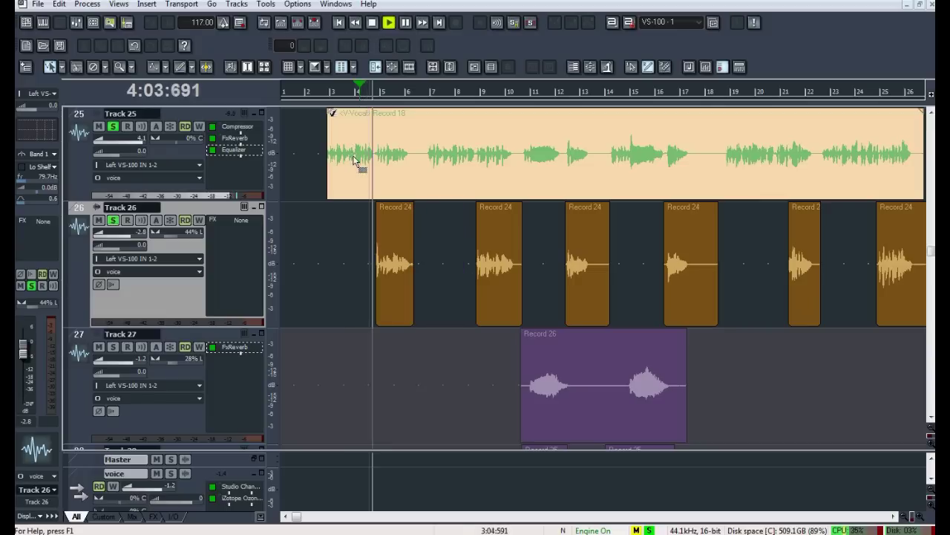
click(373, 23)
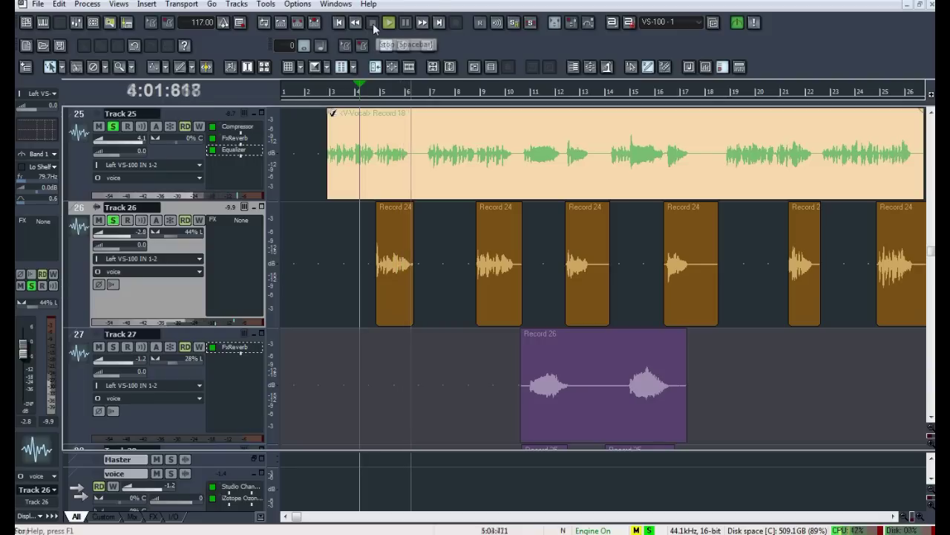
right_click(213, 245)
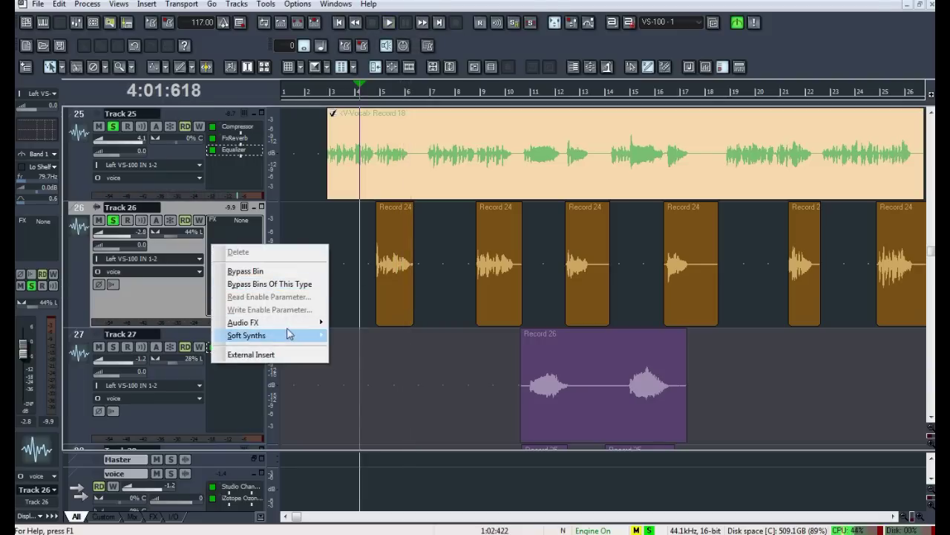
Step: Add FxReverb to Track 26 using the Vocal - Warm Intimate preset with mix lowered to 0.04
mouse_move(296, 335)
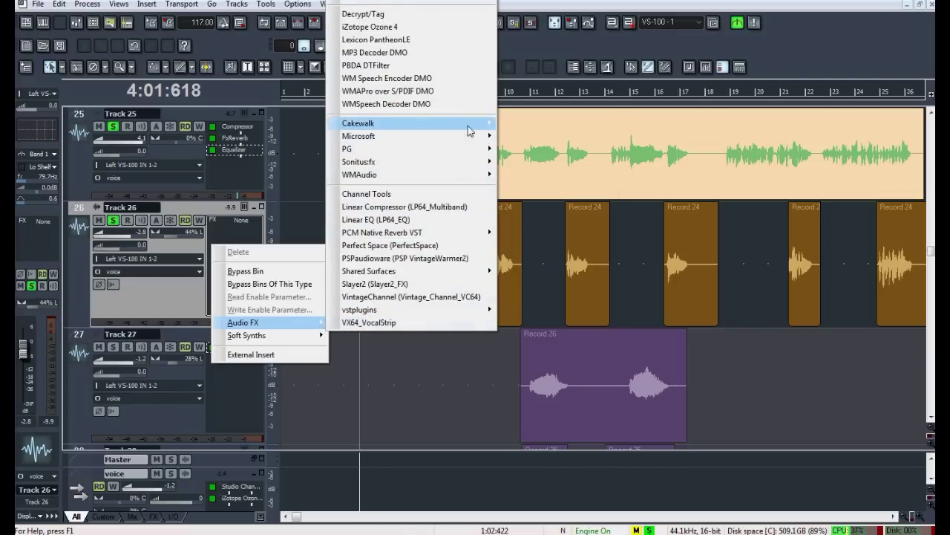
mouse_move(469, 130)
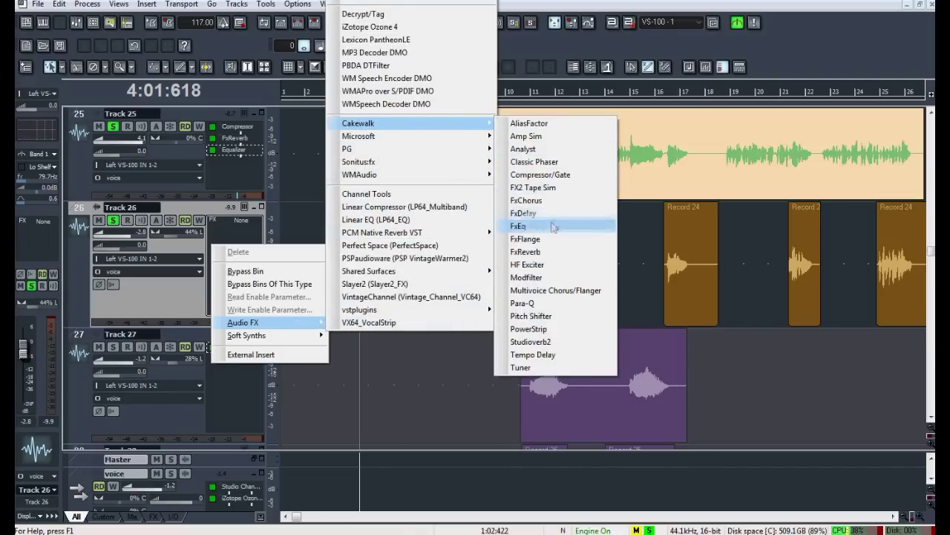
click(553, 252)
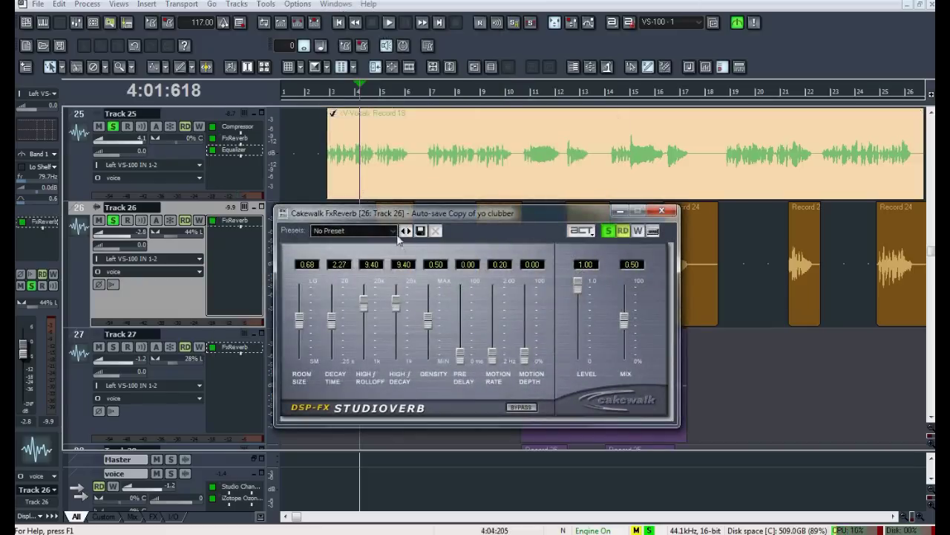
click(393, 231)
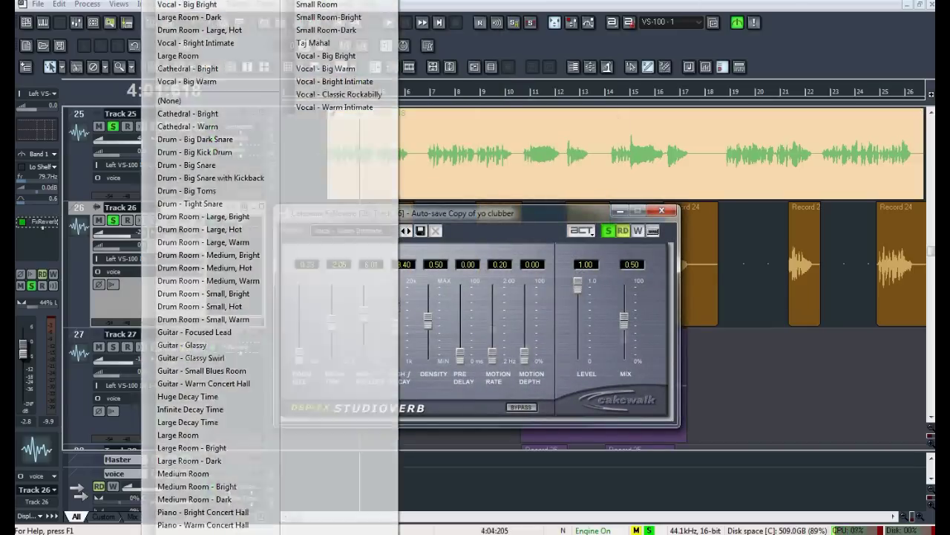
click(335, 107)
drag(623, 335, 624, 340)
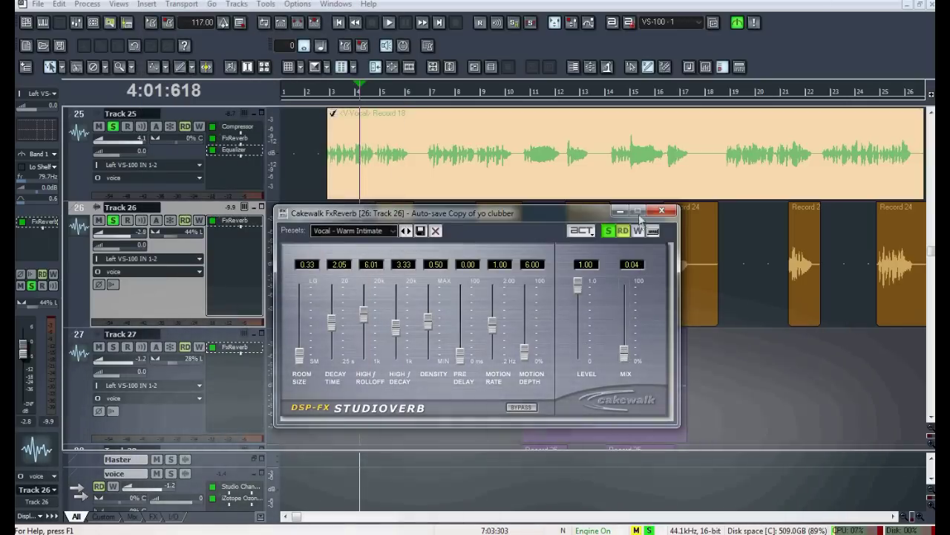
click(661, 211)
click(391, 23)
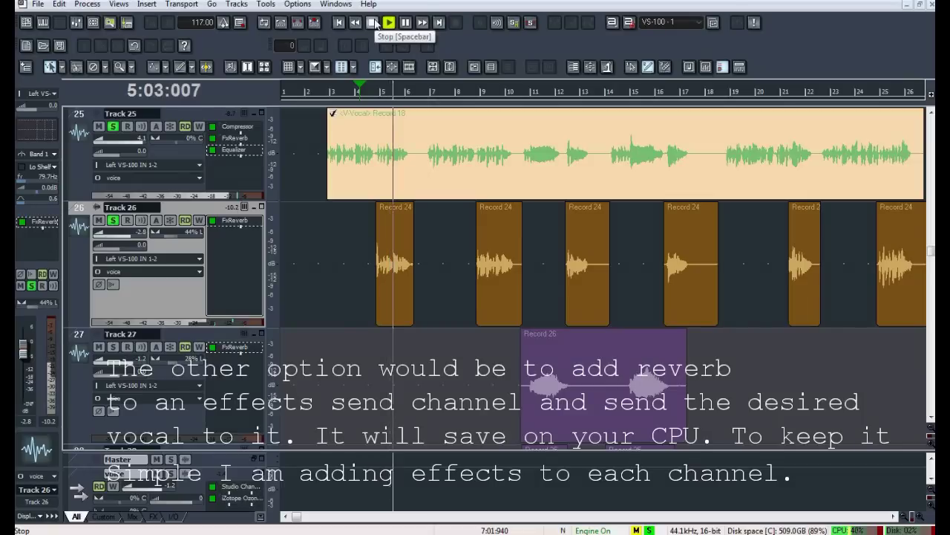
click(373, 23)
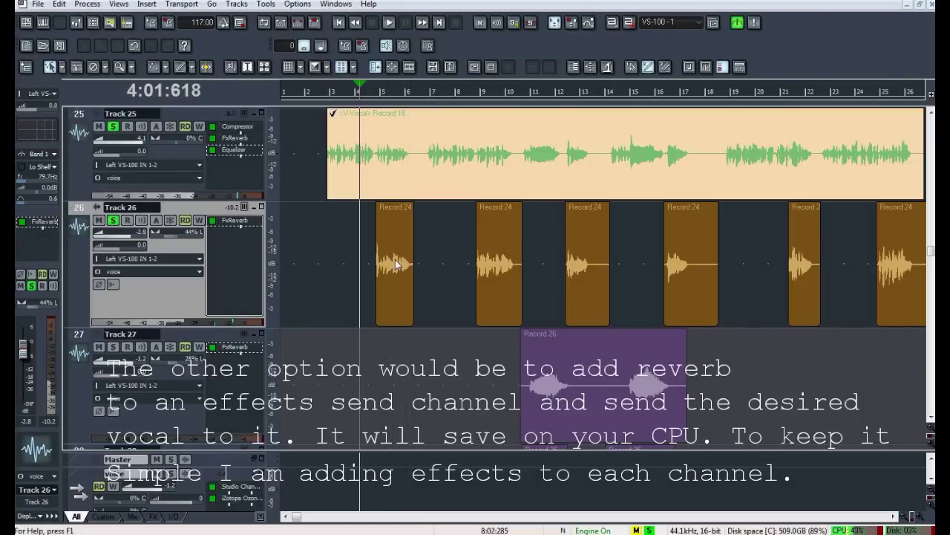
scroll(366, 304, down, 1)
scroll(367, 303, up, 1)
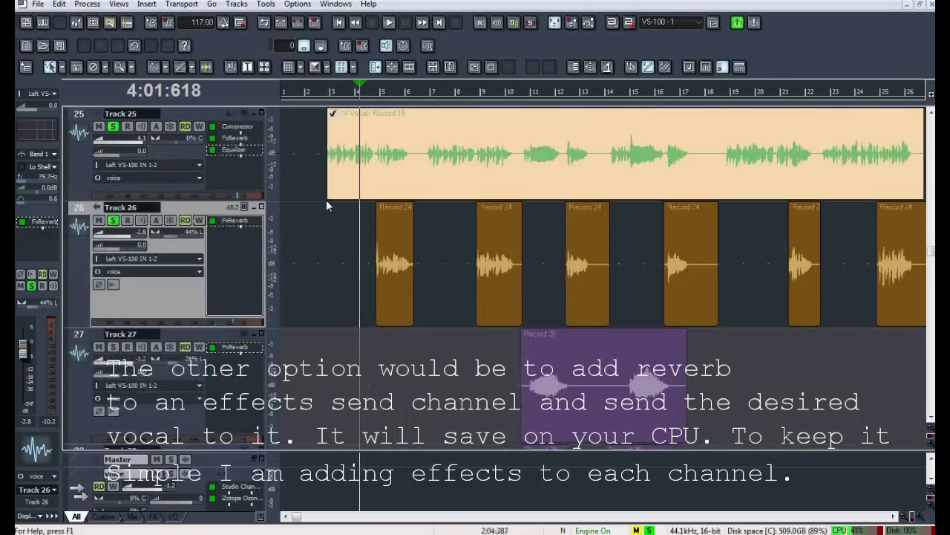
scroll(326, 207, down, 1)
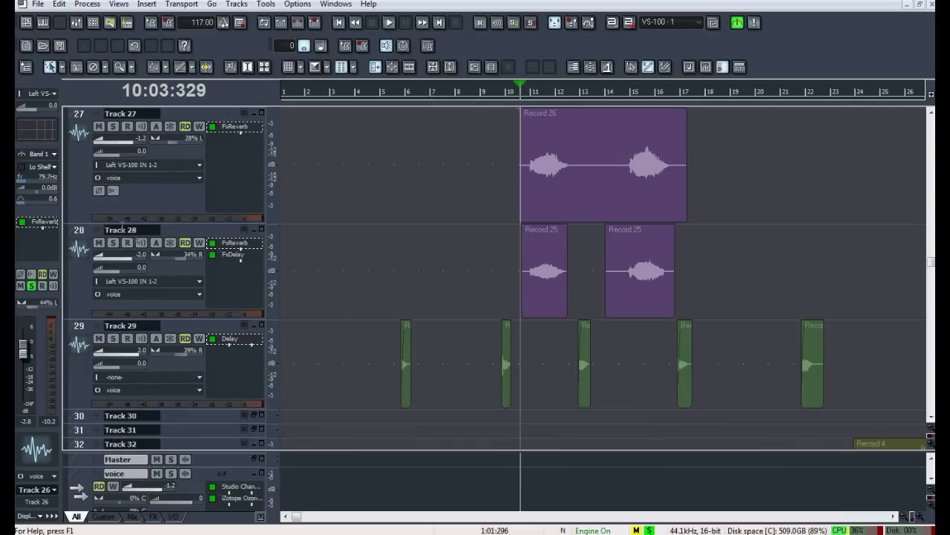
Step: Solo backup vocal Tracks 28 and 27
click(114, 244)
click(114, 128)
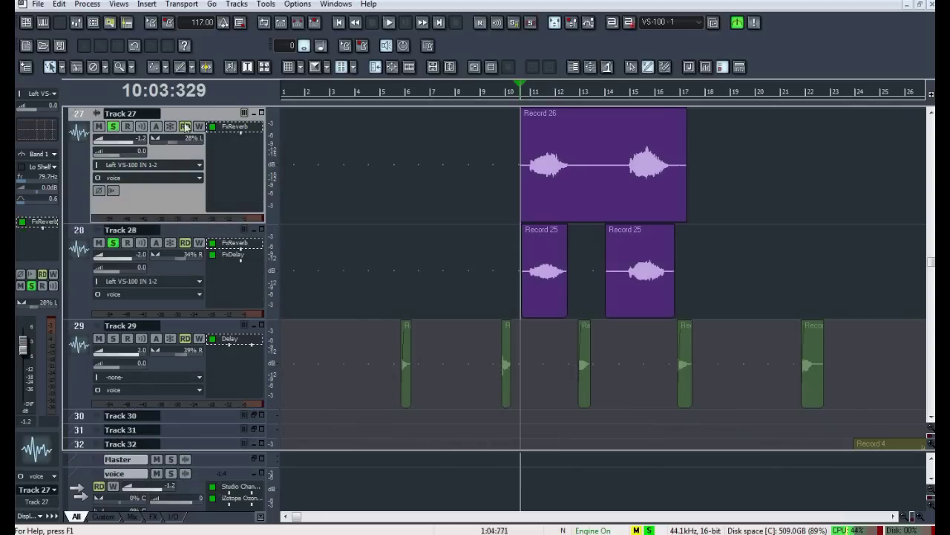
scroll(371, 193, up, 1)
scroll(327, 297, down, 1)
scroll(594, 224, up, 1)
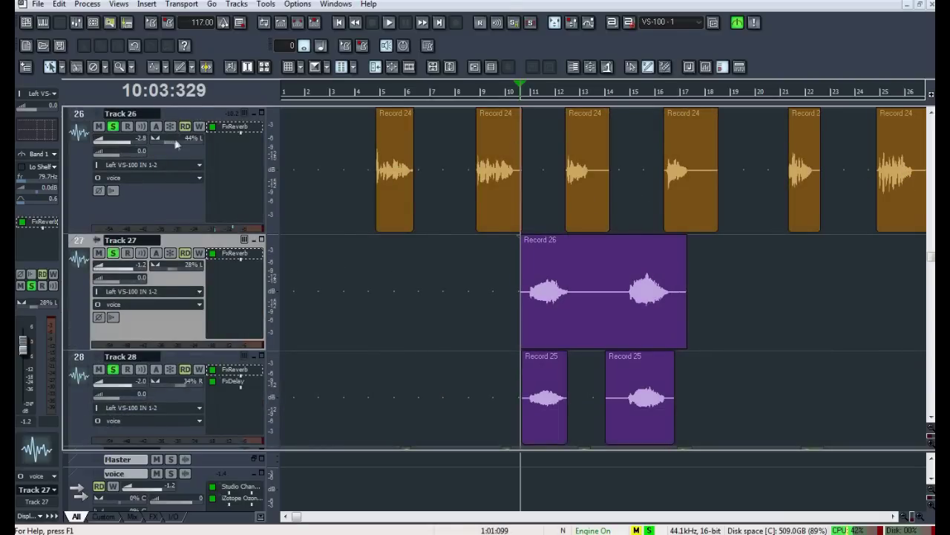
scroll(488, 209, down, 1)
Step: Listen to the soloed backup vocals, then bring up Track 28's FxDelay settings
click(390, 22)
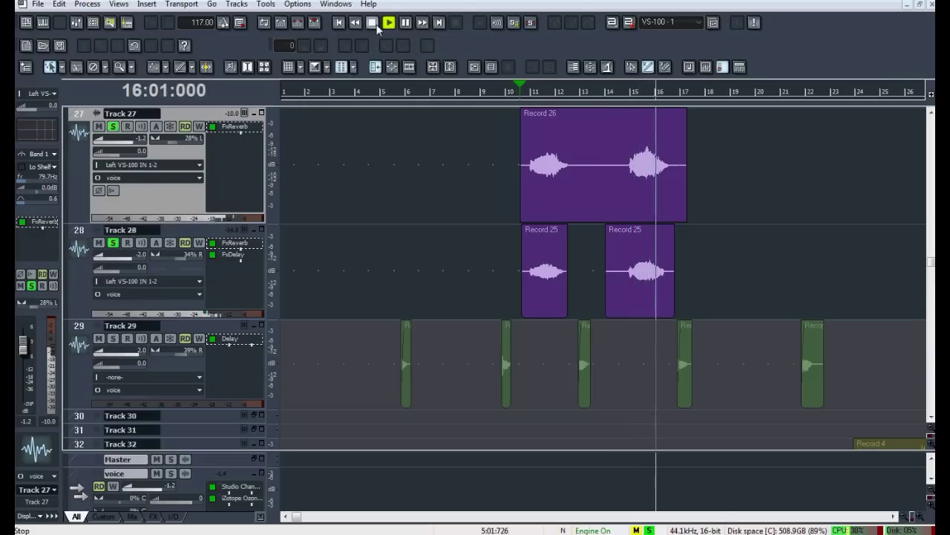
click(374, 23)
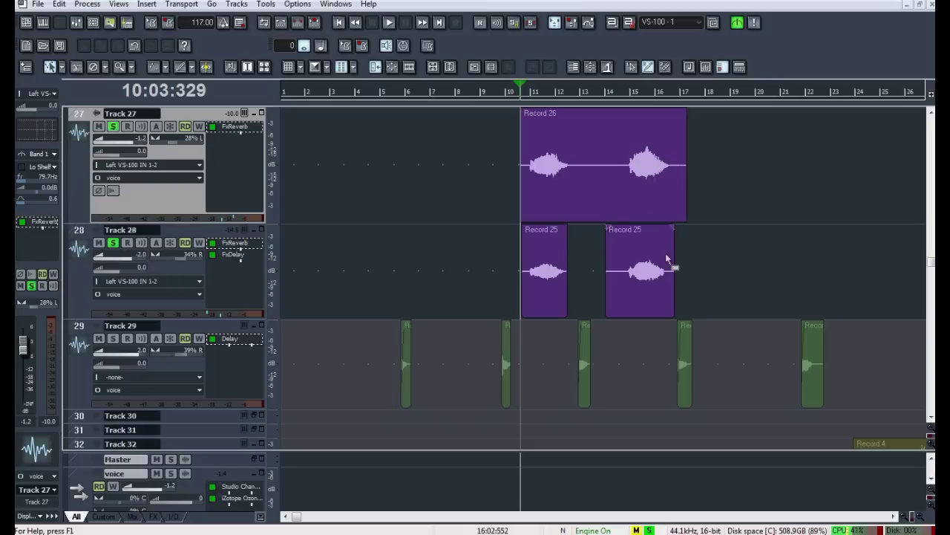
scroll(446, 169, down, 1)
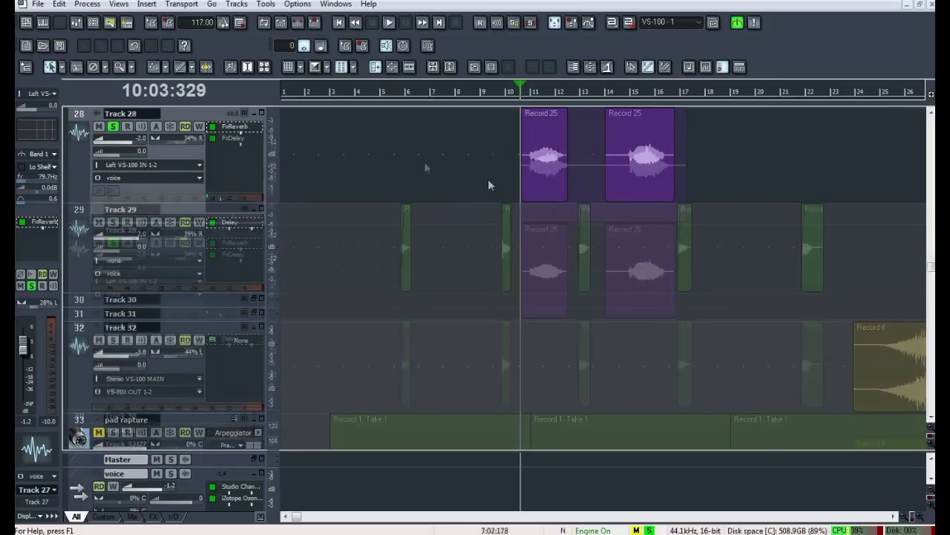
scroll(487, 184, up, 1)
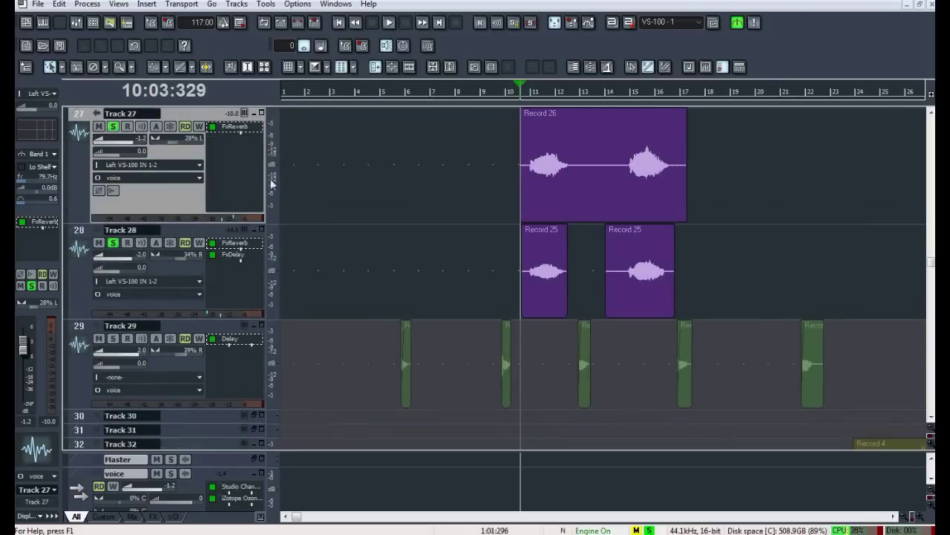
double_click(227, 252)
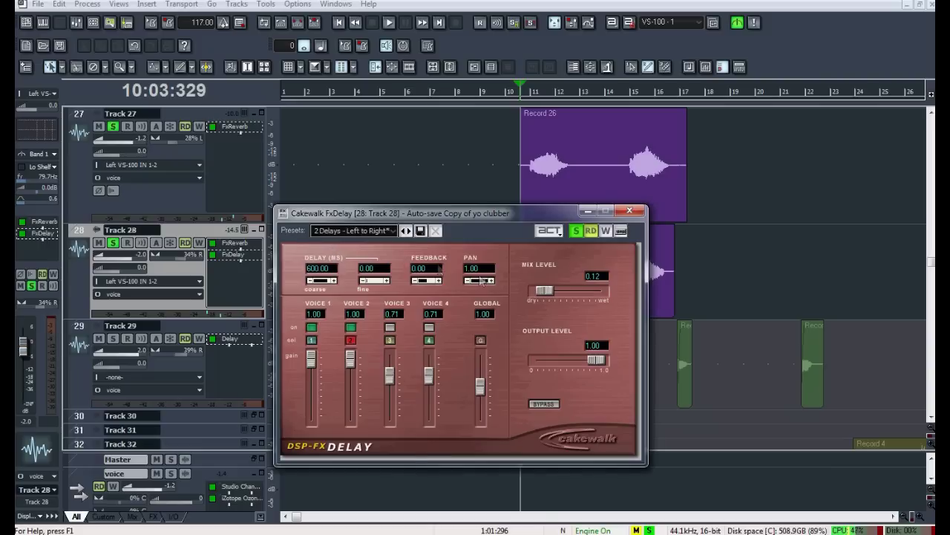
click(636, 212)
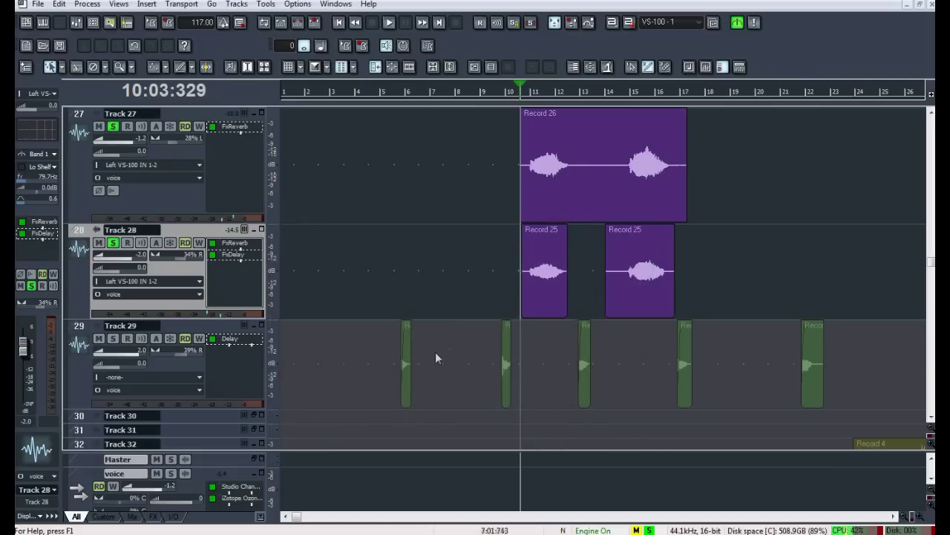
scroll(461, 316, down, 1)
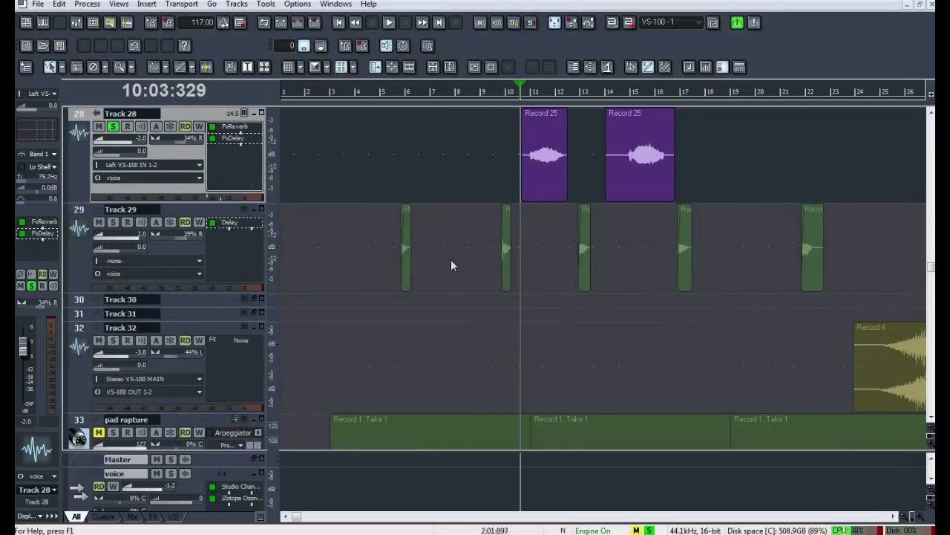
click(124, 225)
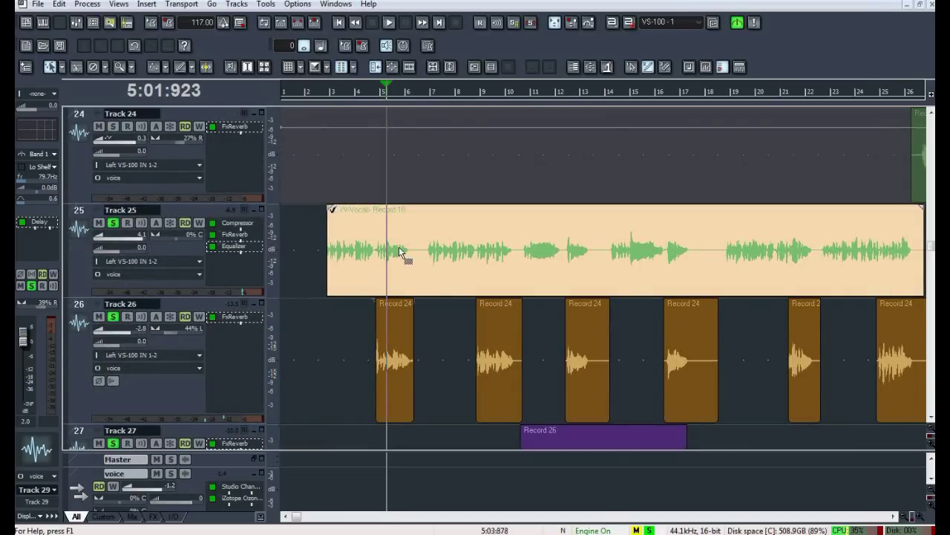
scroll(414, 258, down, 2)
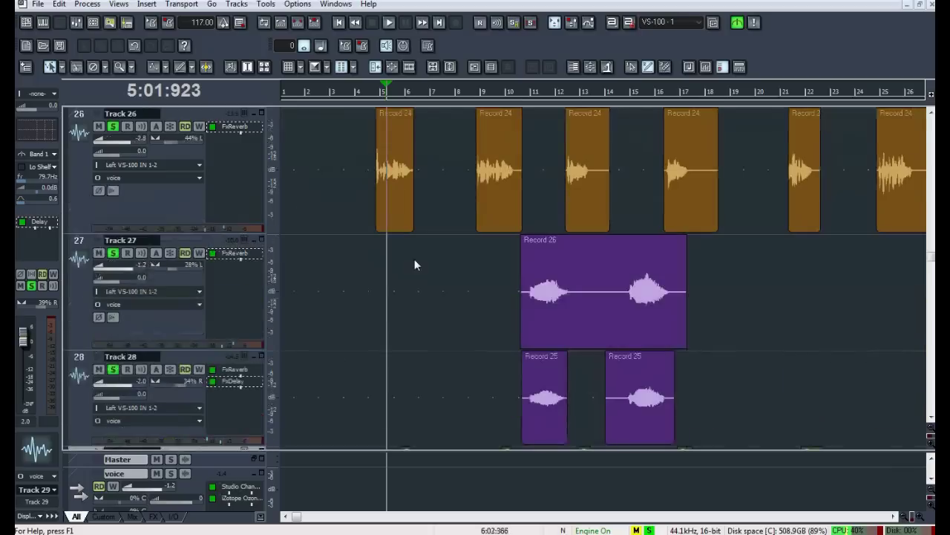
scroll(414, 259, down, 2)
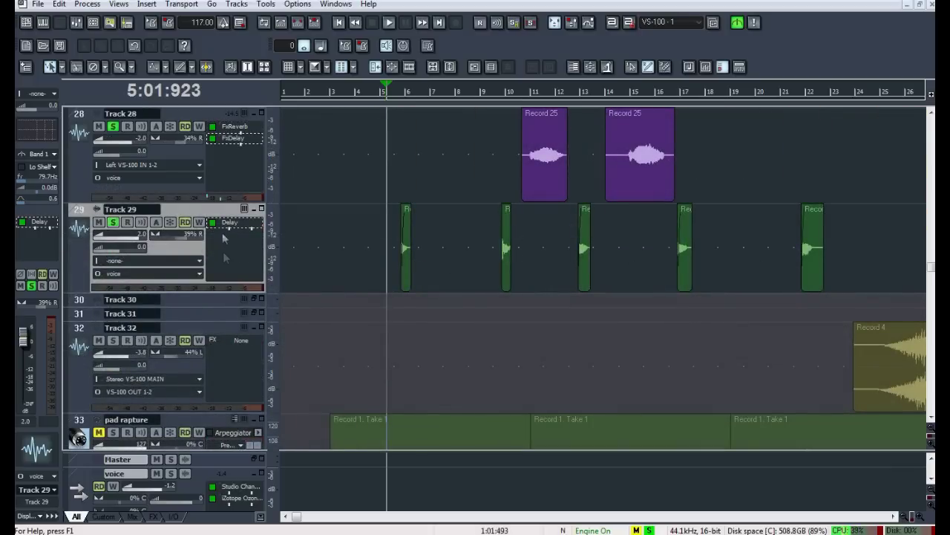
click(390, 25)
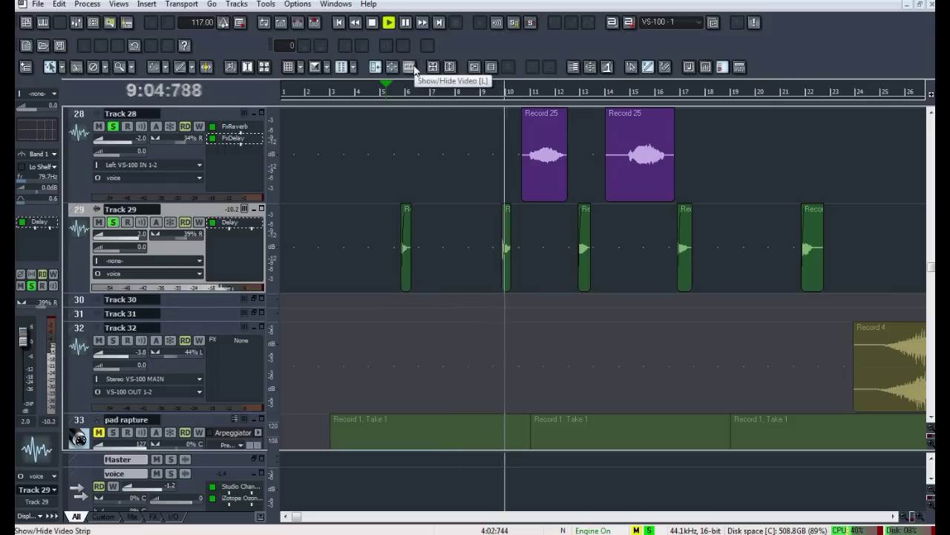
click(375, 23)
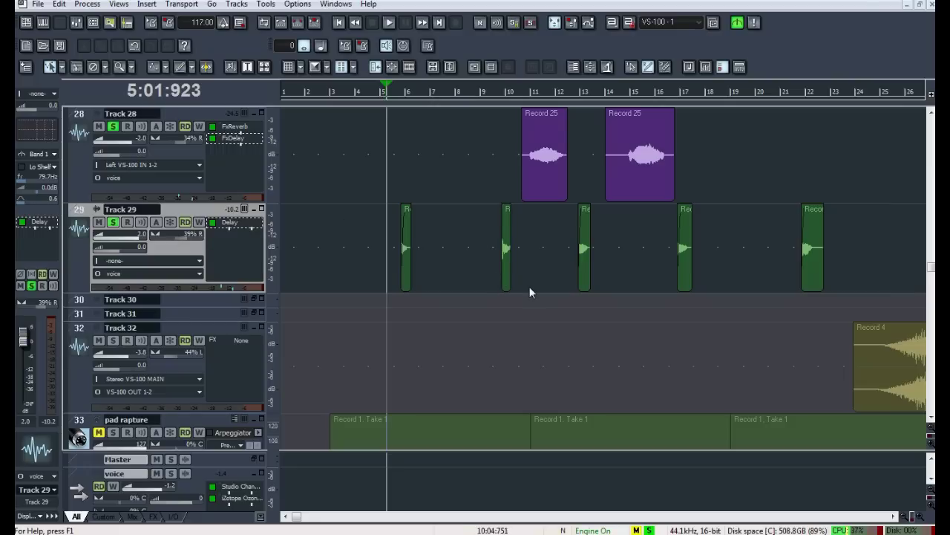
scroll(587, 293, up, 3)
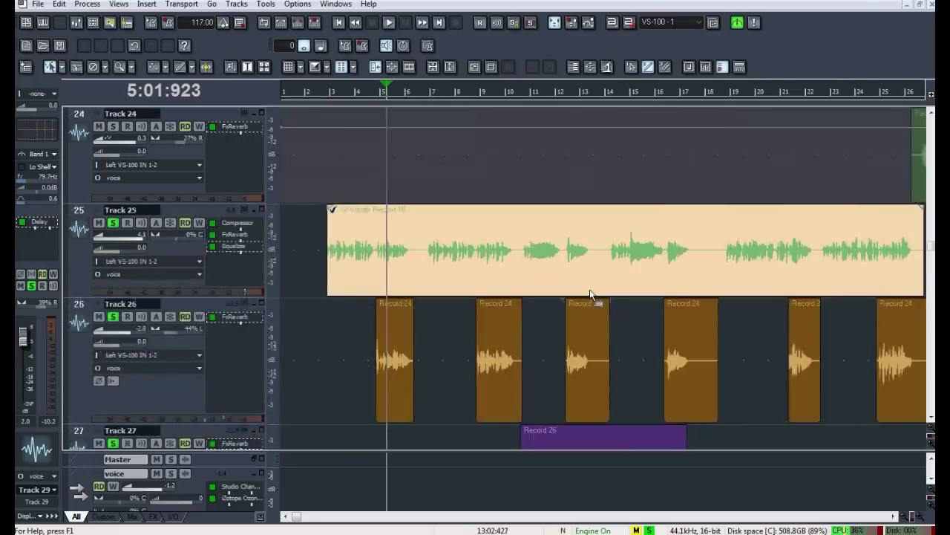
scroll(587, 294, down, 2)
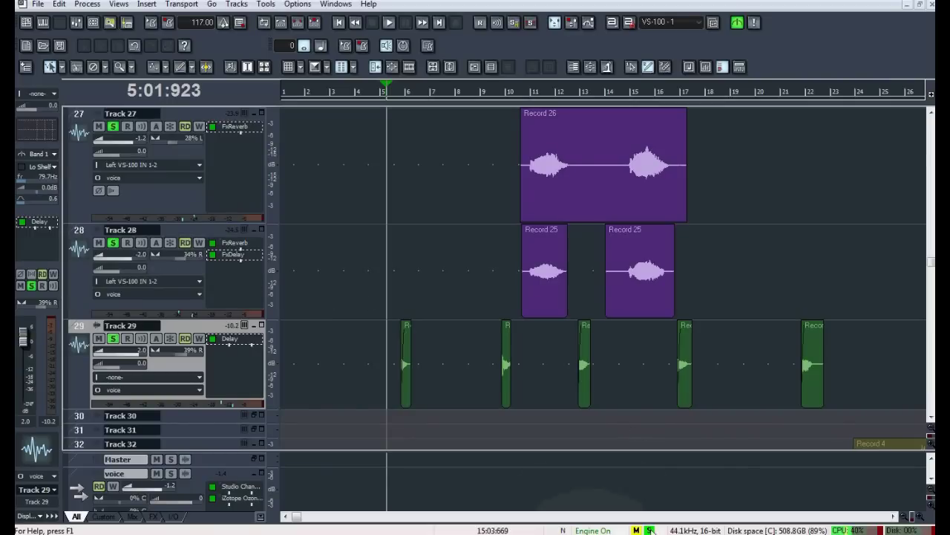
Step: Set the Now time near bar 2 and start playing the vocal mix
scroll(415, 200, up, 2)
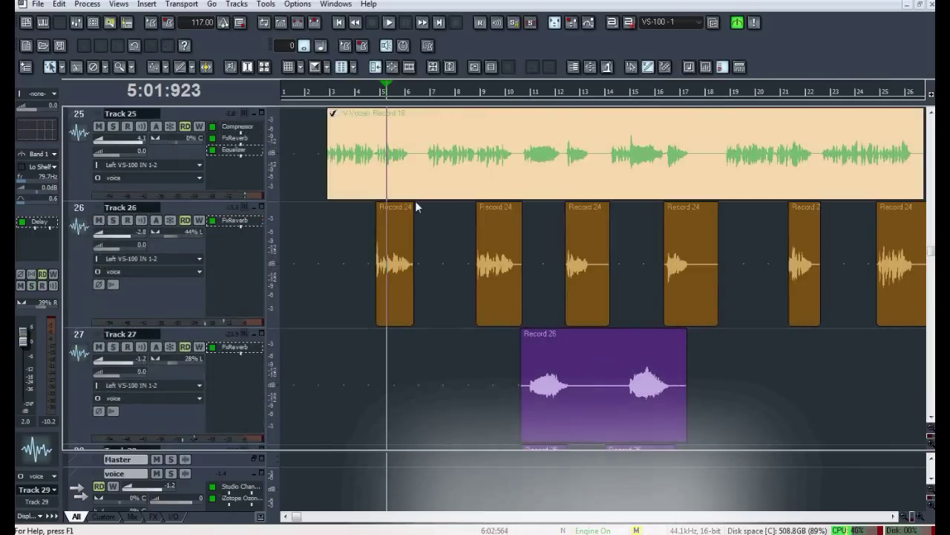
click(318, 89)
click(390, 23)
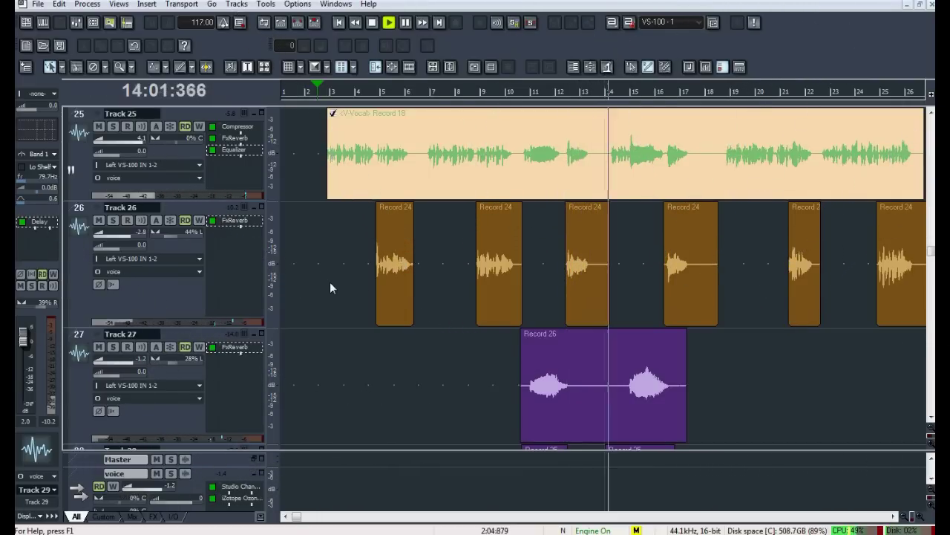
Step: Stop playback with the Spacebar, returning to 2:02:825, and review the tracks
key(space)
scroll(538, 248, up, 1)
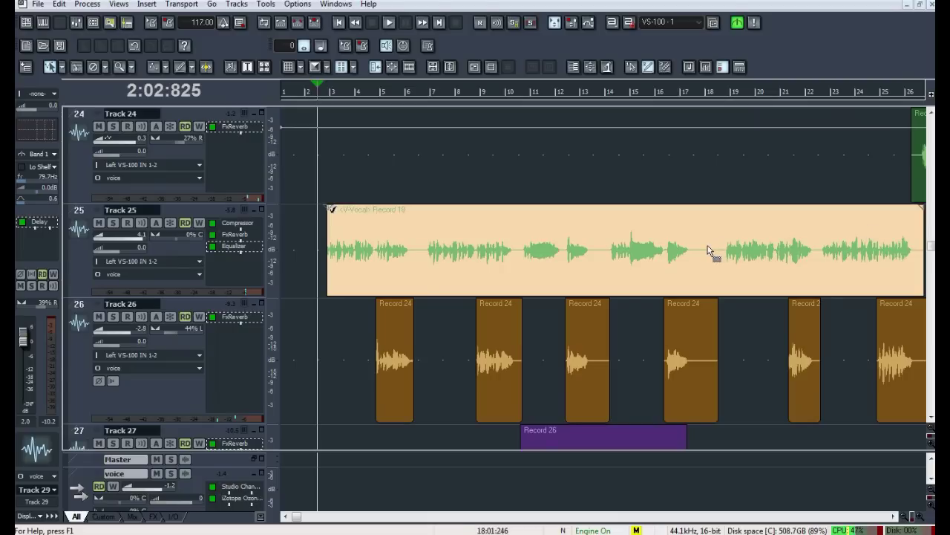
scroll(398, 322, down, 3)
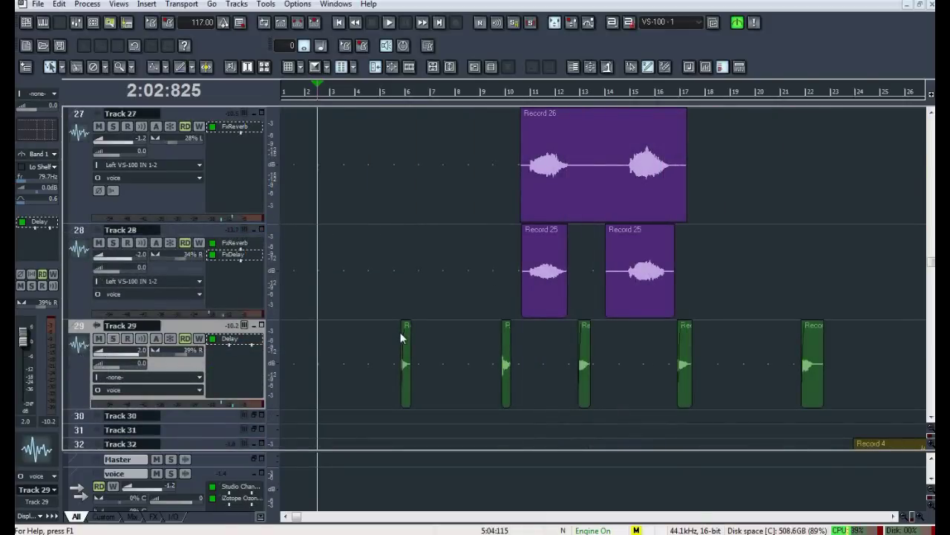
scroll(400, 336, up, 2)
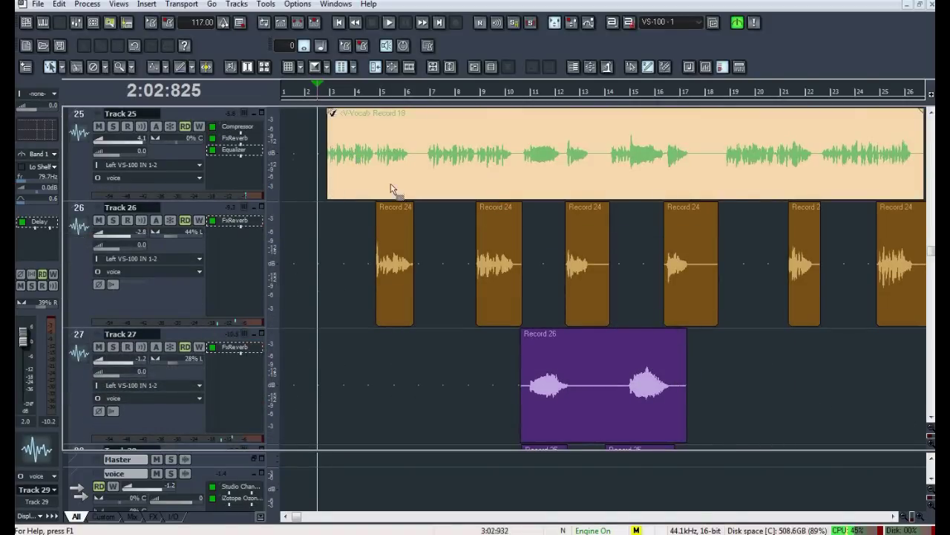
scroll(757, 225, down, 3)
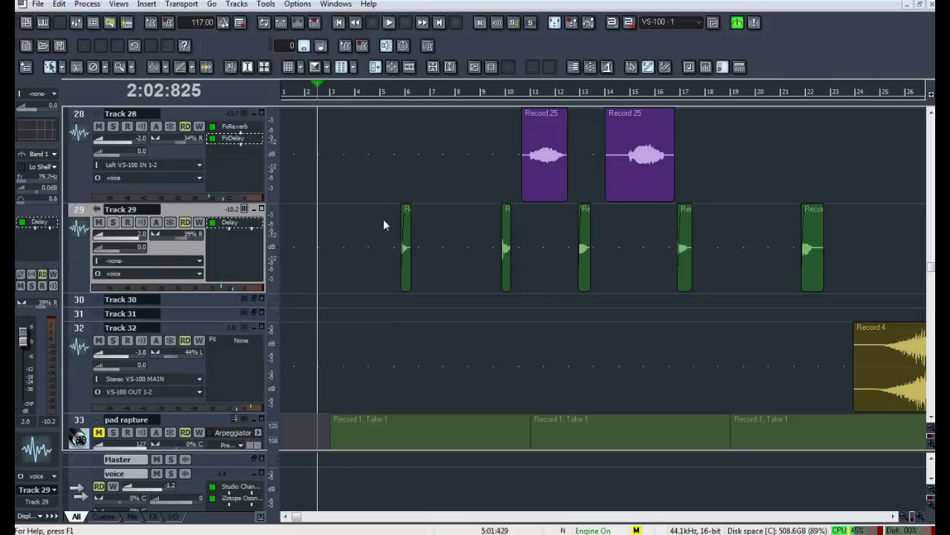